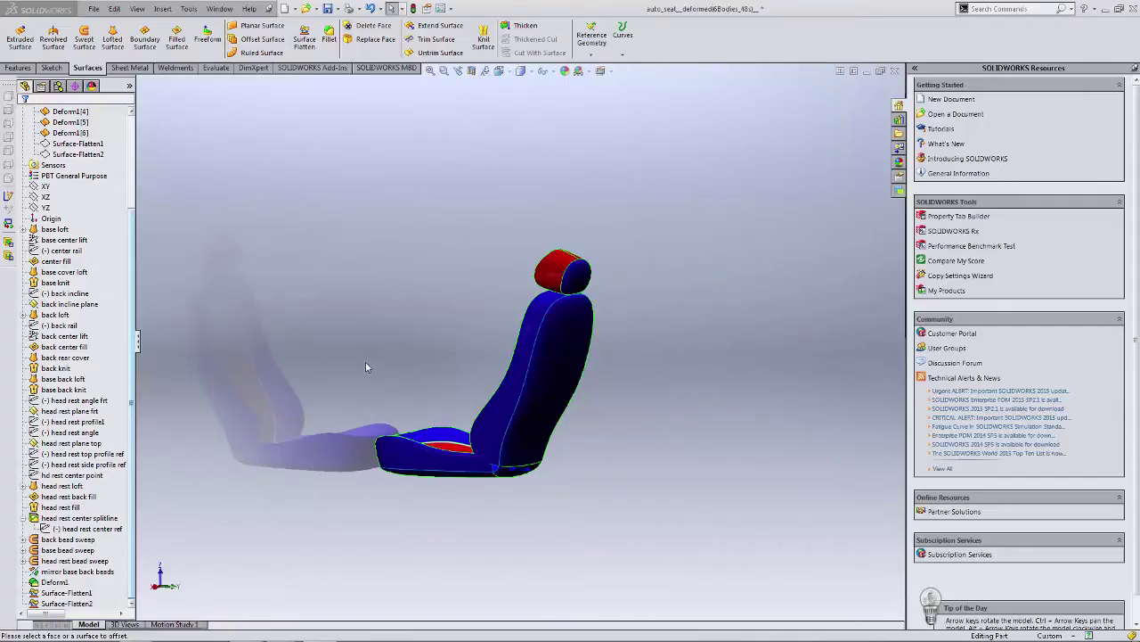
Step: Orbit and zoom the seat model to view its back from behind
middle_drag(369, 365, 472, 435)
key(f)
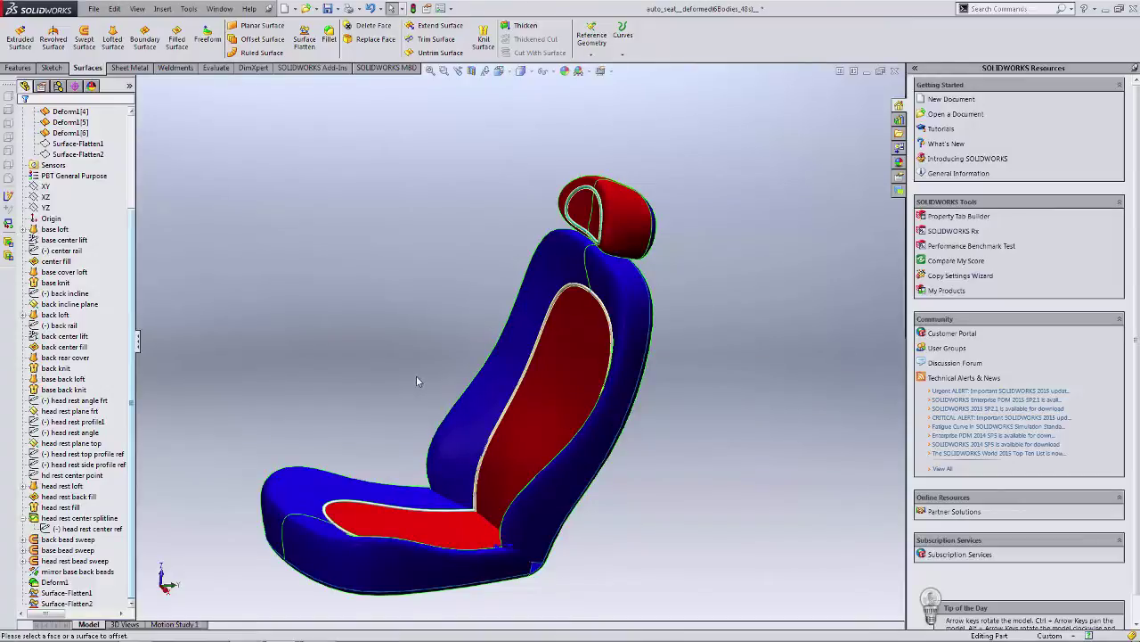
middle_drag(416, 375, 376, 359)
middle_drag(385, 414, 565, 461)
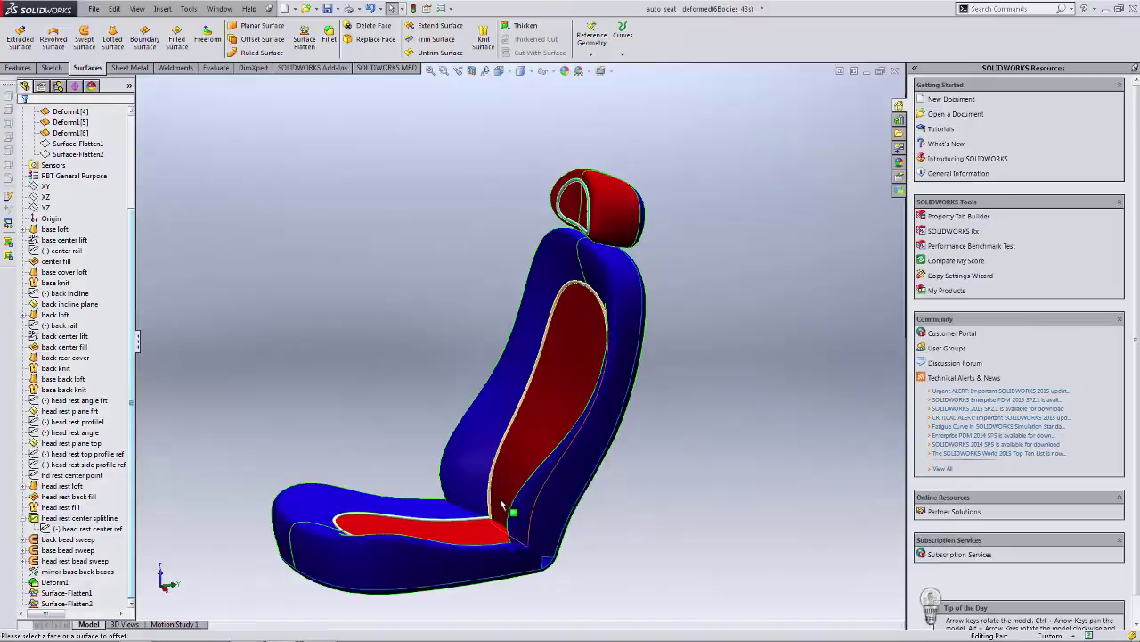
ctrl+middle_drag(508, 508, 400, 295)
scroll(467, 372, down, 3)
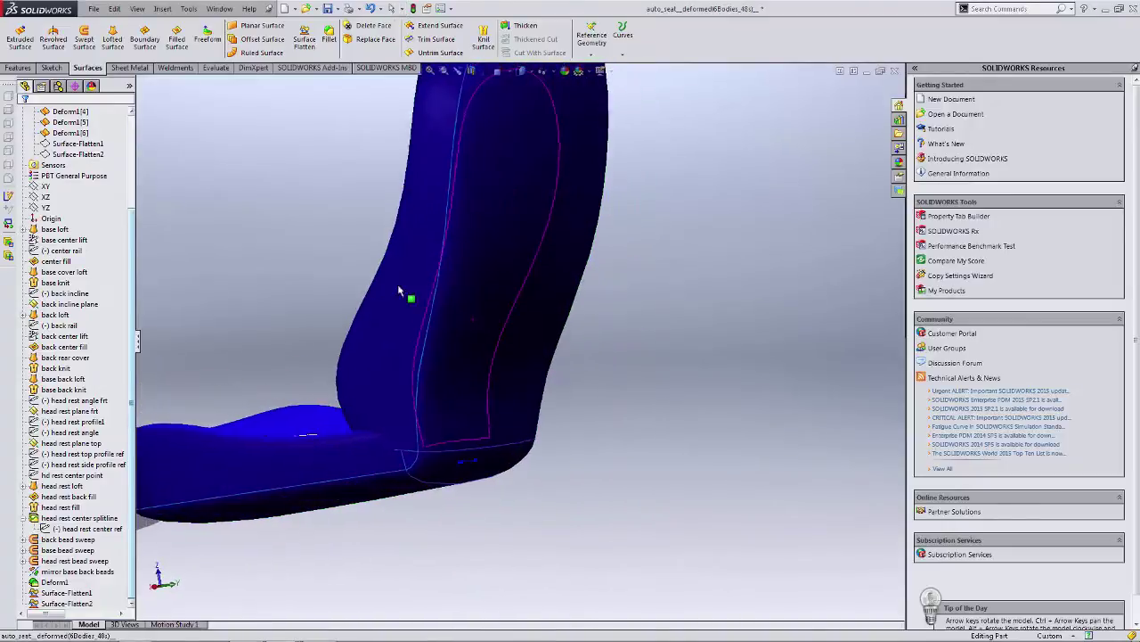
Step: Surface-flatten the rear cover face, fixed at the bottom corner vertex, without control curves
click(305, 39)
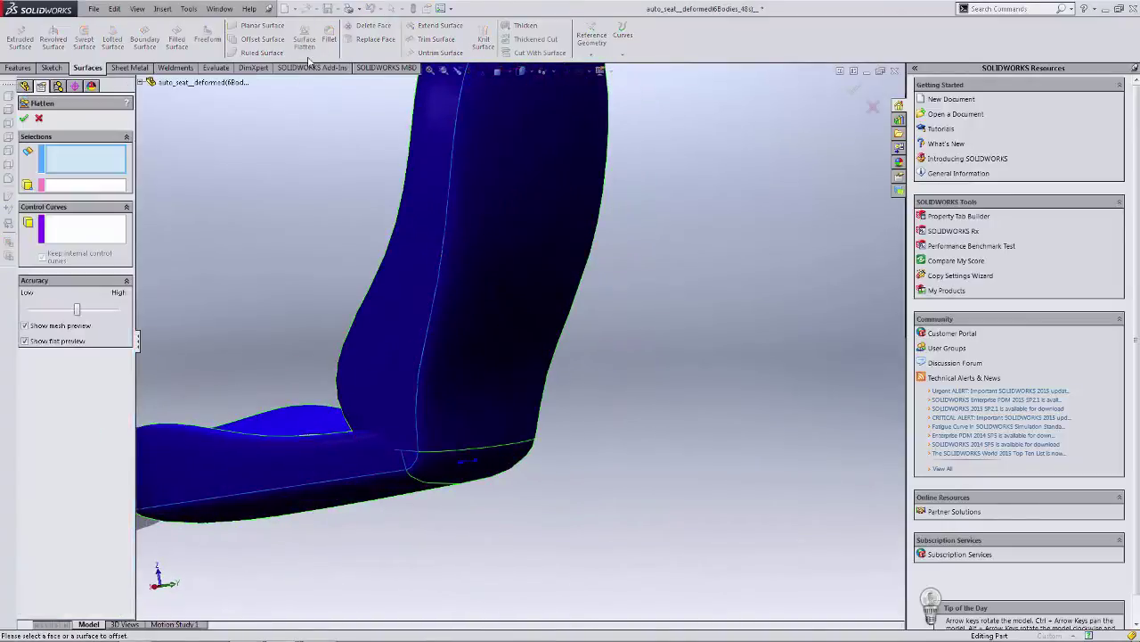
click(502, 253)
scroll(365, 462, down, 2)
scroll(365, 462, down, 2)
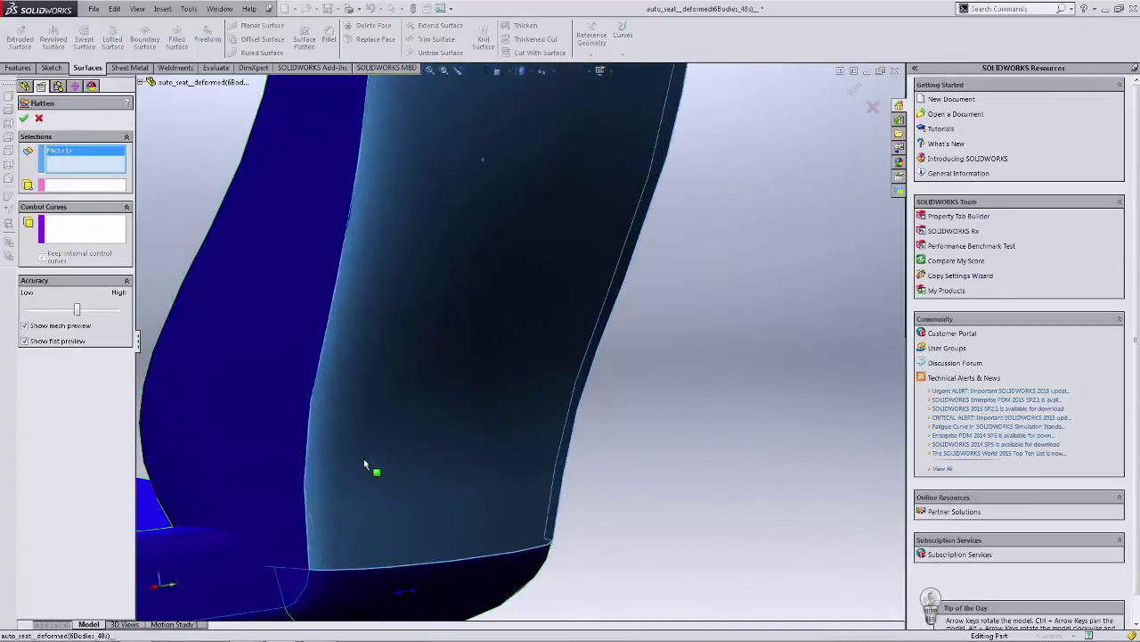
middle_drag(372, 468, 383, 428)
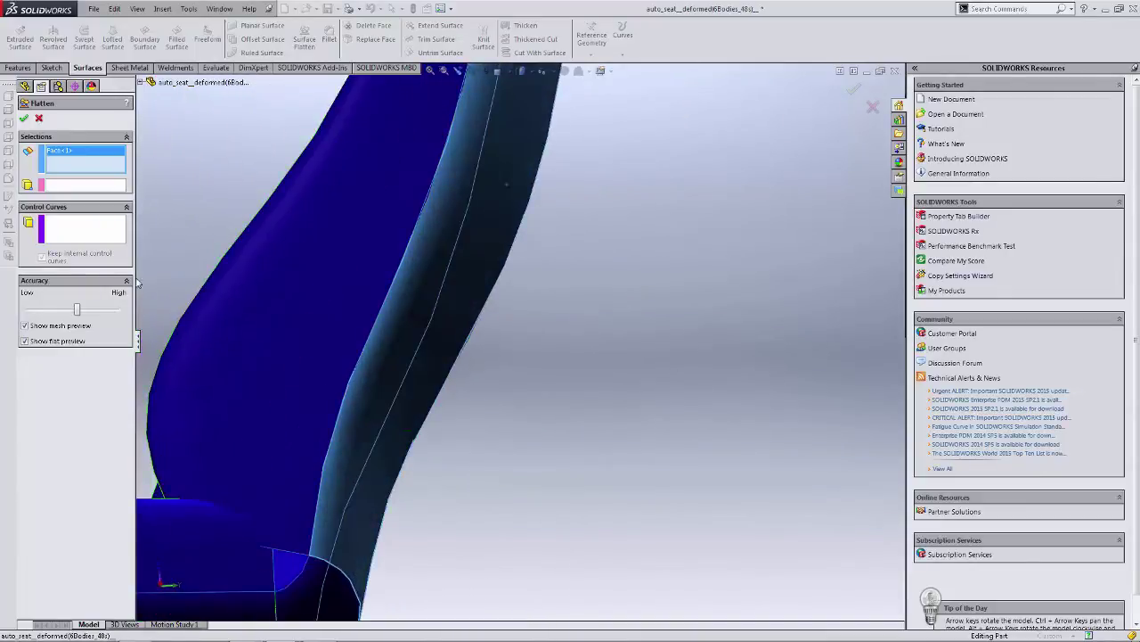
click(67, 186)
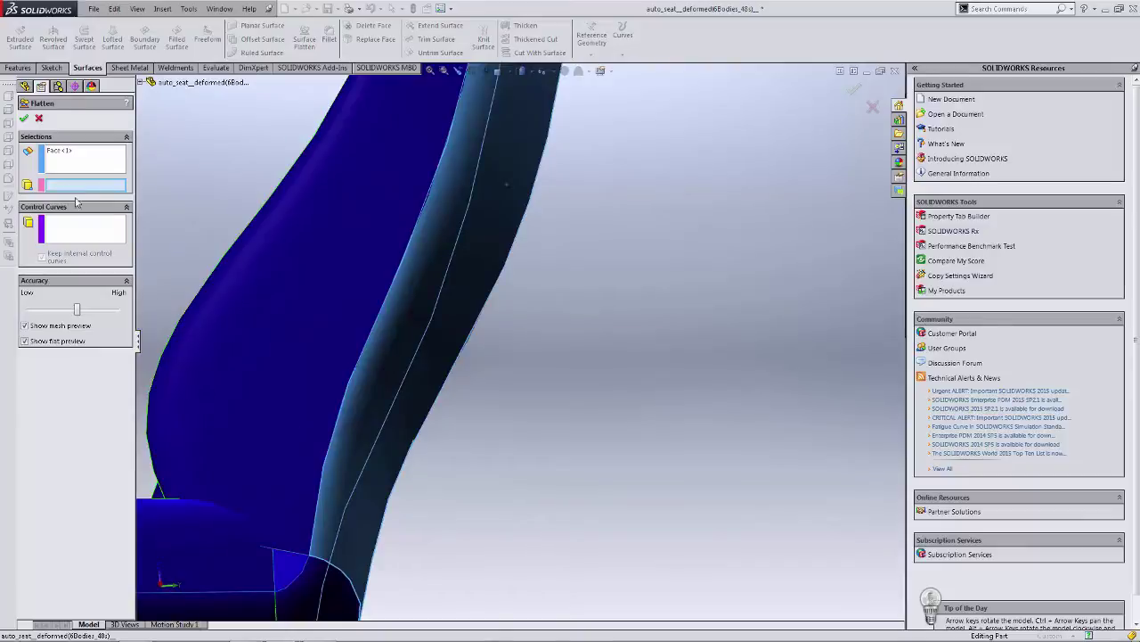
click(310, 560)
middle_drag(310, 560, 445, 553)
scroll(446, 539, up, 5)
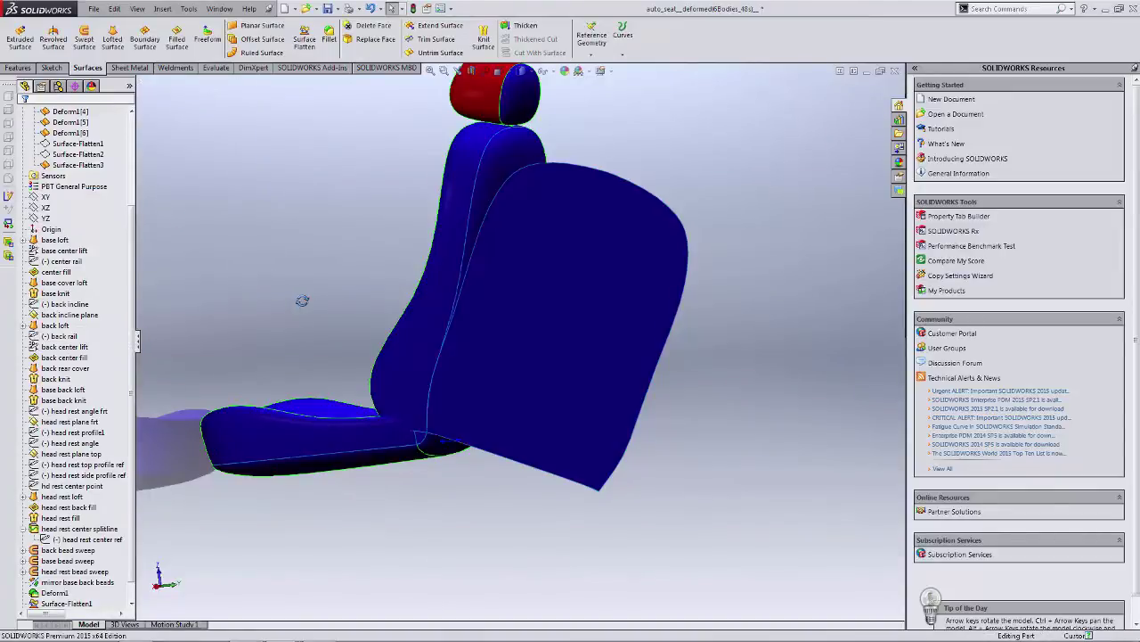
middle_drag(300, 300, 229, 326)
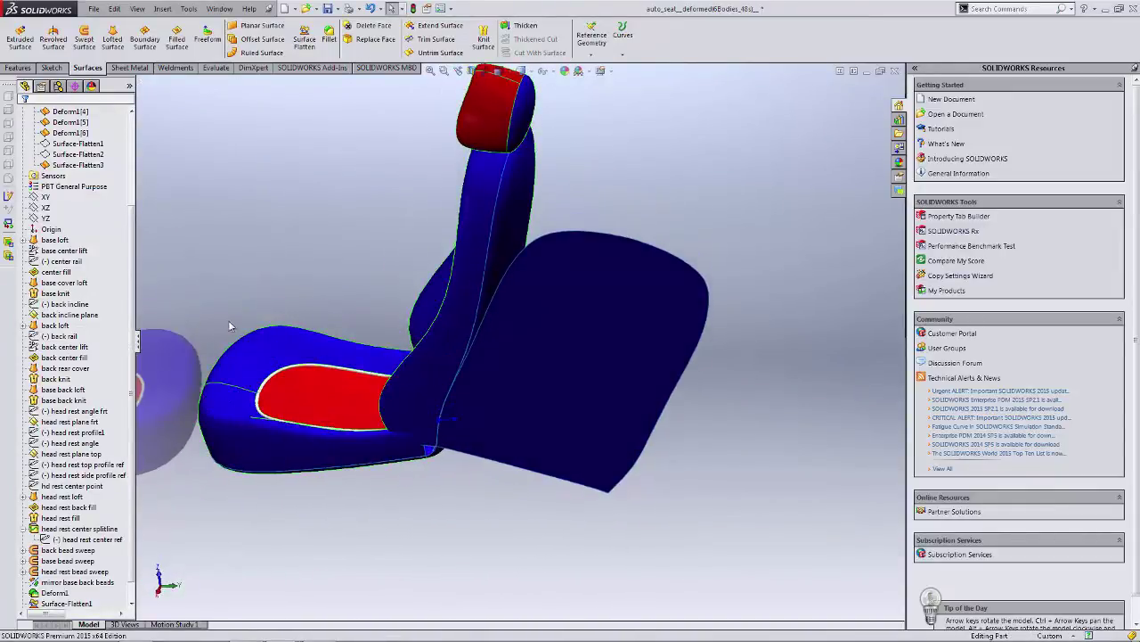
scroll(134, 257, up, 1)
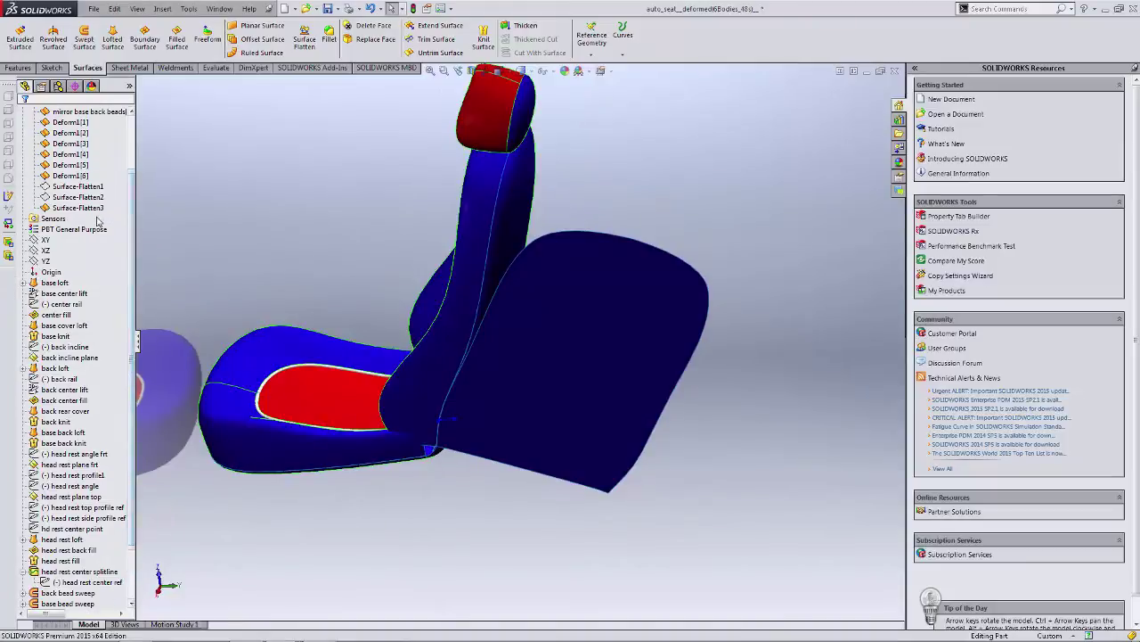
click(94, 207)
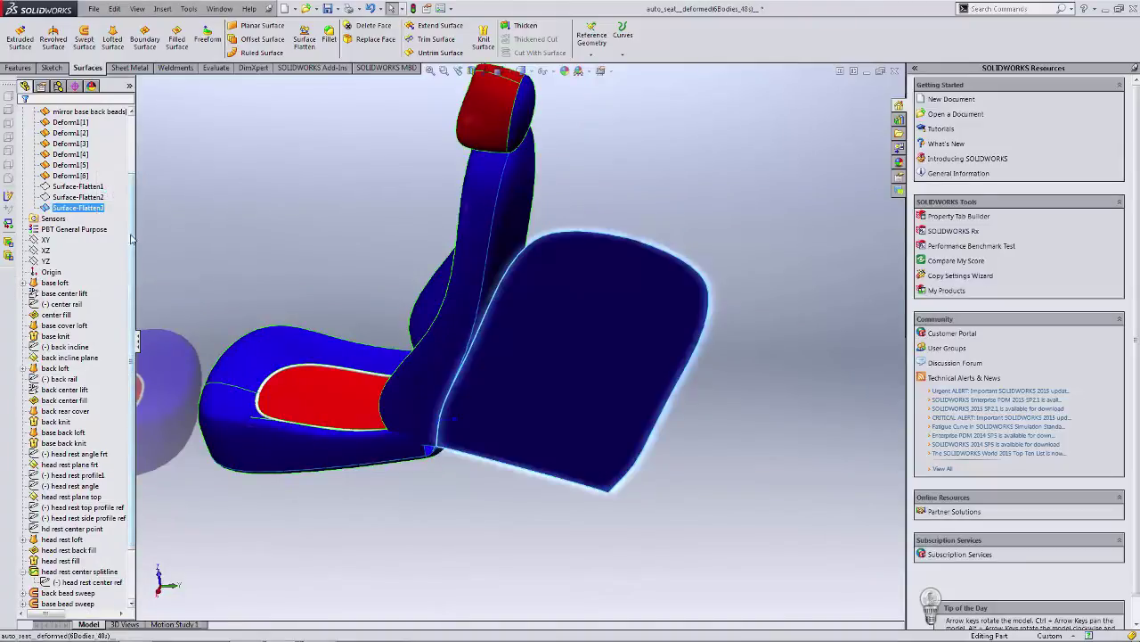
scroll(131, 234, up, 2)
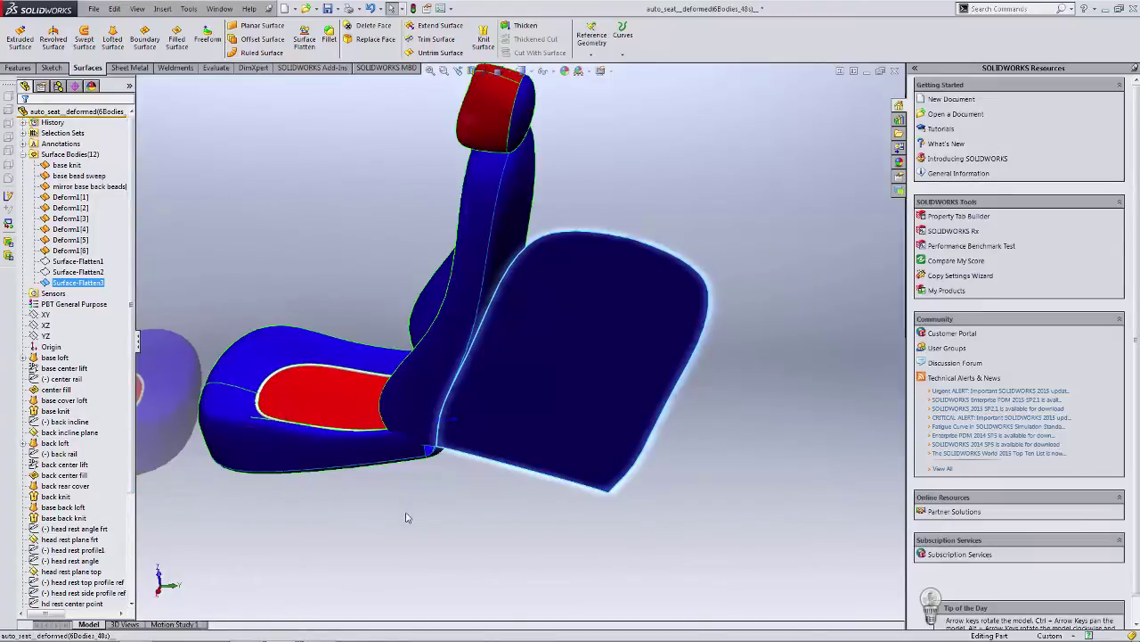
middle_drag(408, 517, 437, 481)
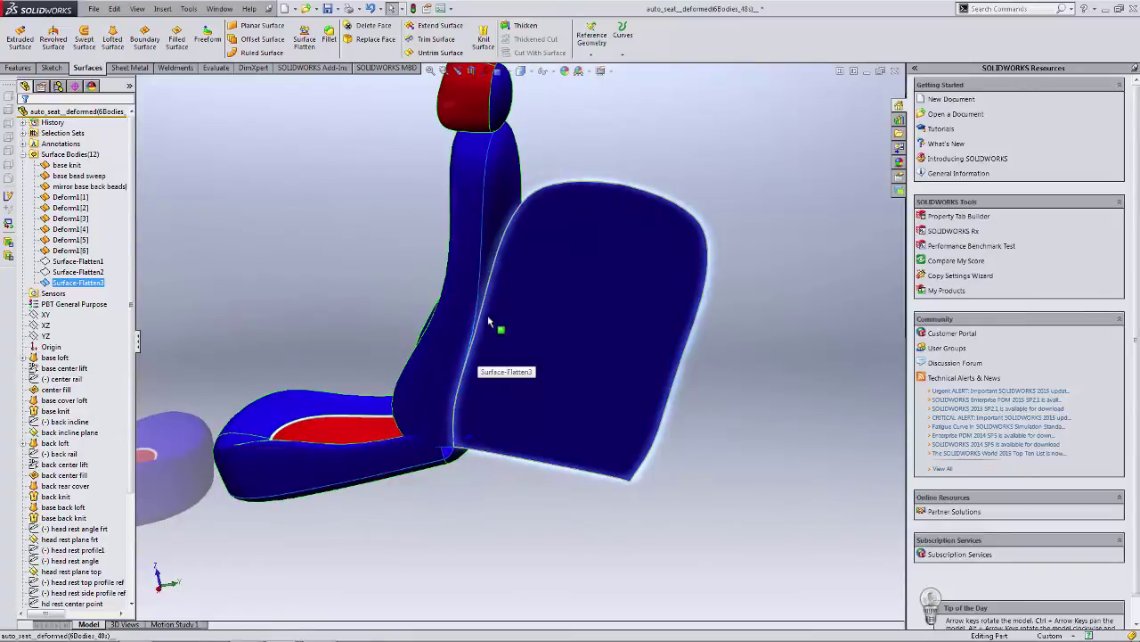
right_click(93, 286)
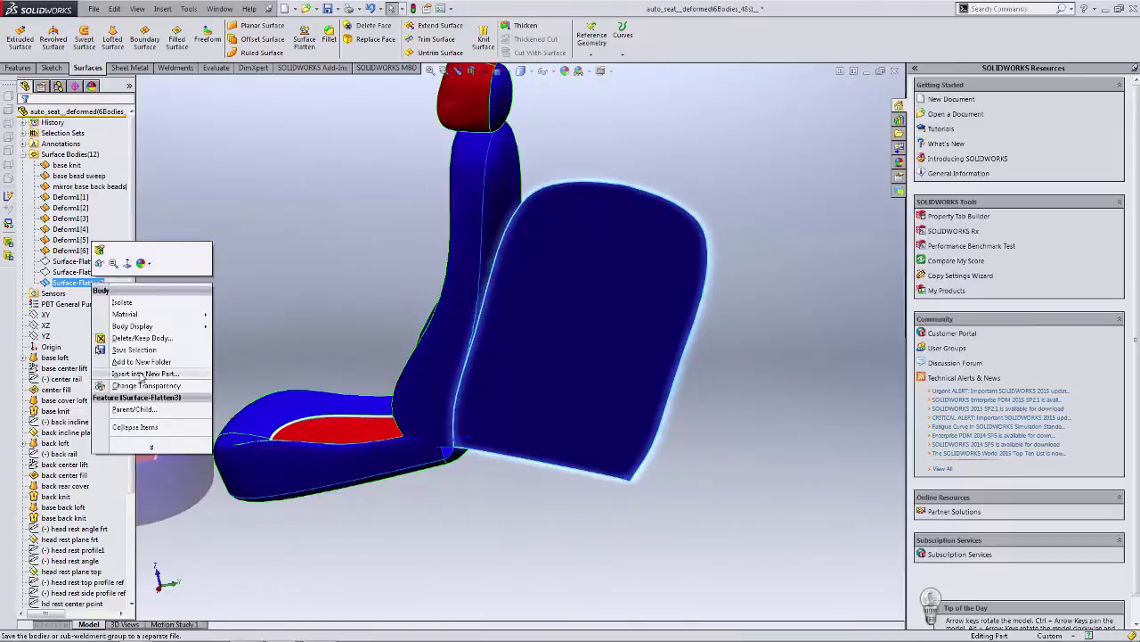
click(305, 194)
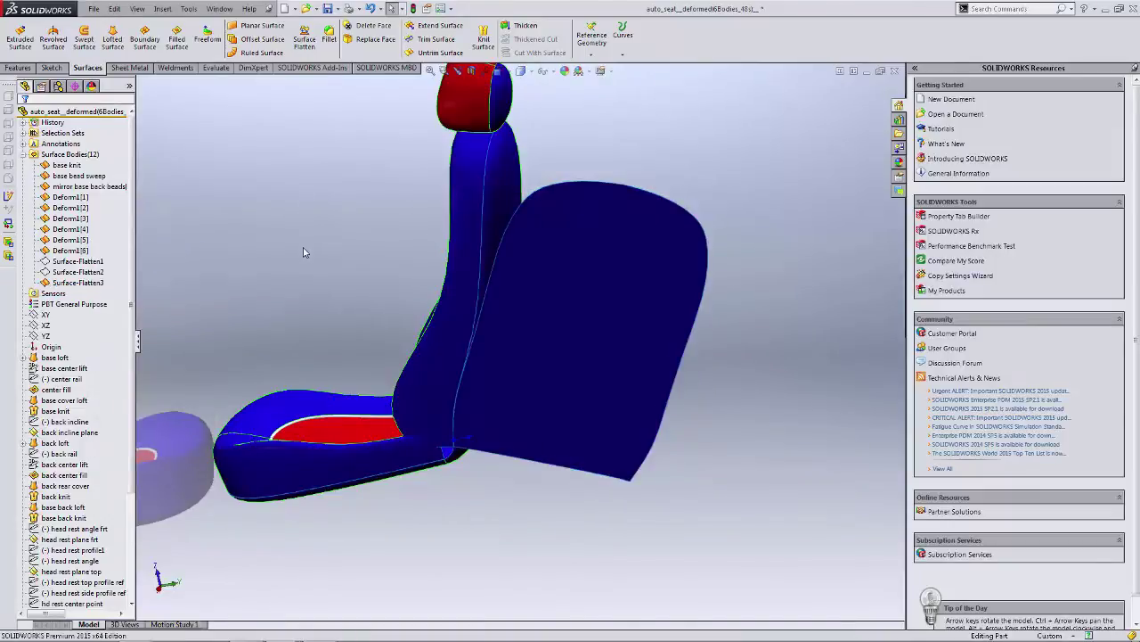
middle_drag(306, 252, 307, 234)
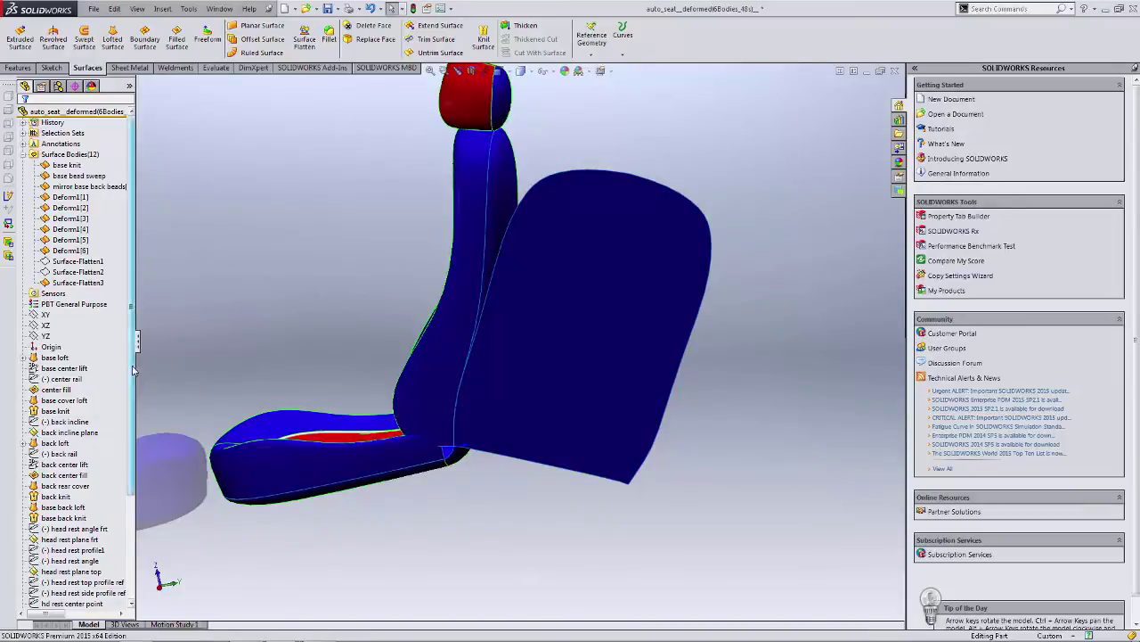
scroll(82, 571, down, 4)
Step: Edit Surface-Flatten3 so the seat's rear edge serves as a control curve
right_click(82, 603)
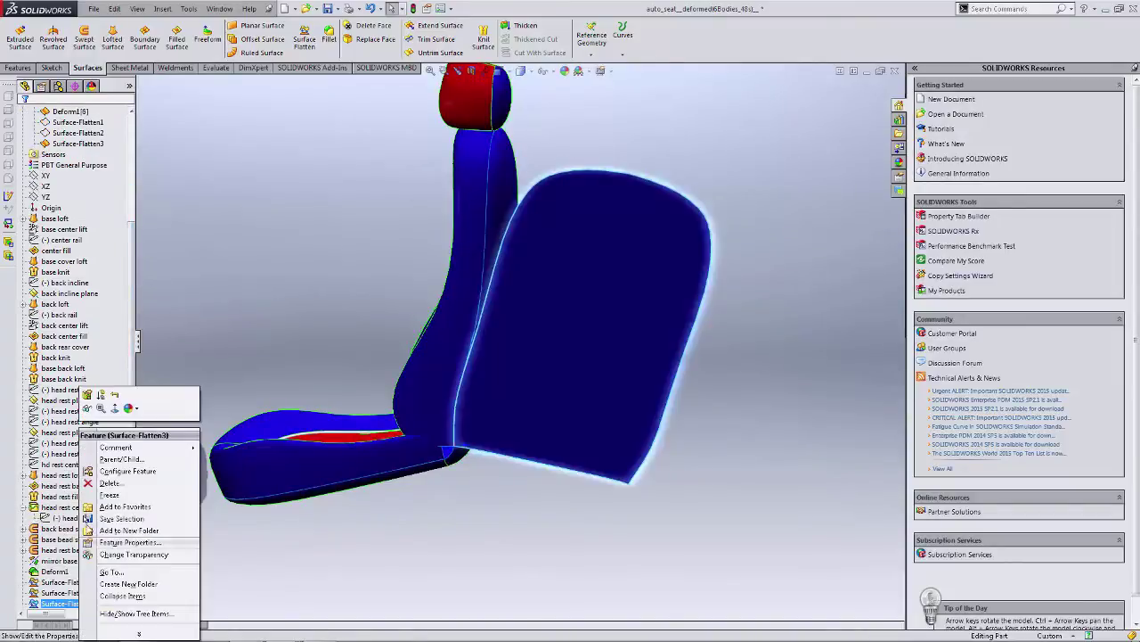
click(87, 395)
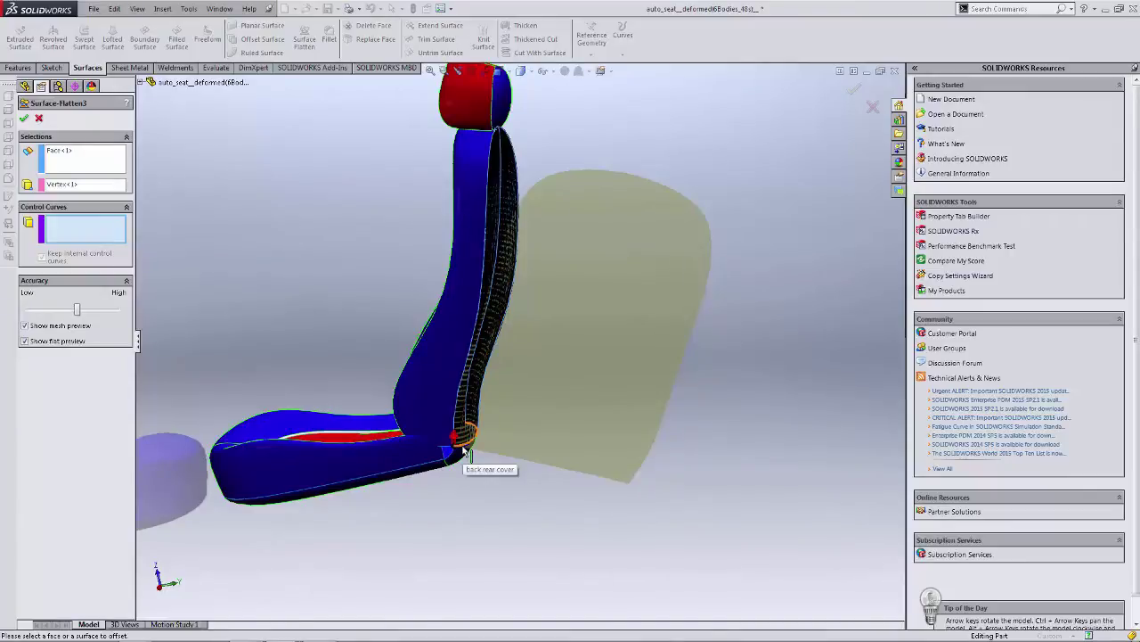
click(464, 451)
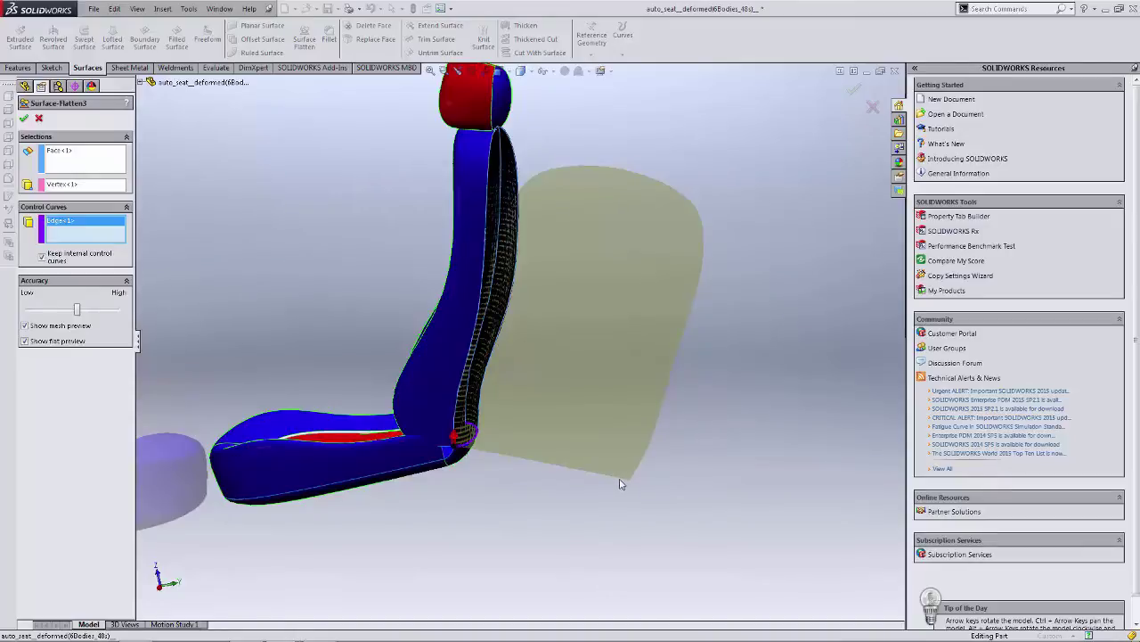
click(25, 119)
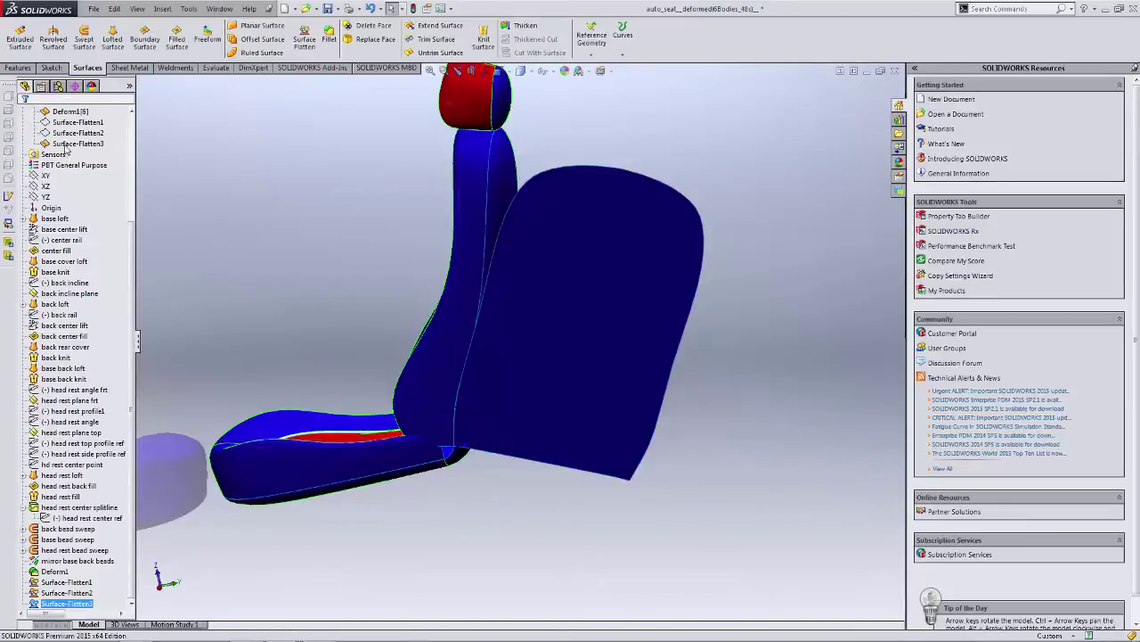
Step: Minimize the seat document, maximize 'back no control' and orbit its thickened flat panel
right_click(68, 144)
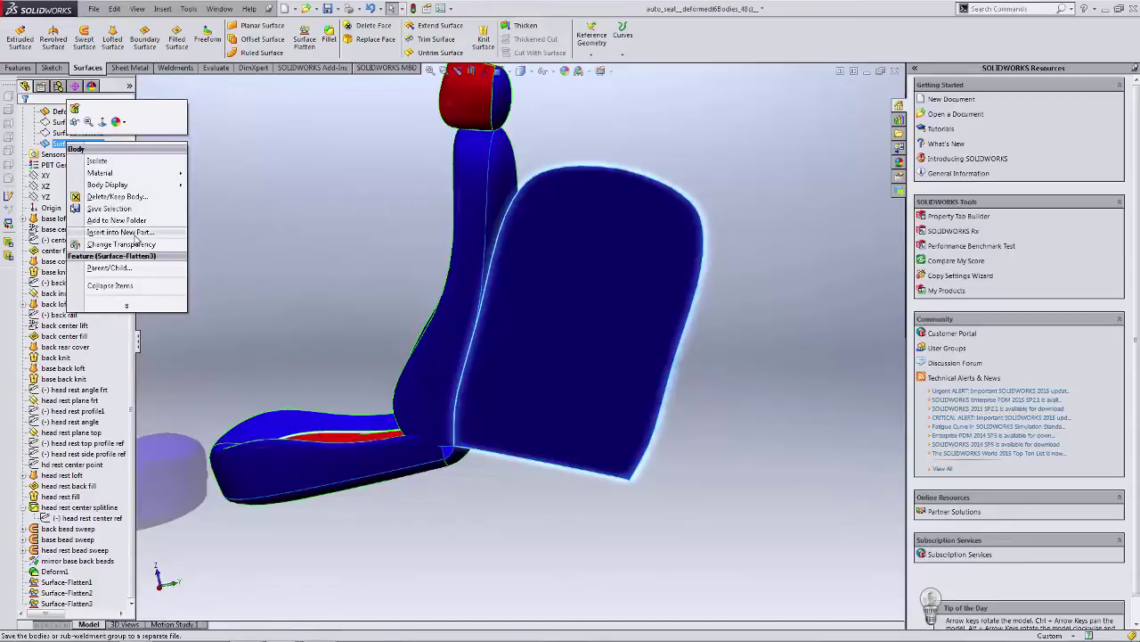
click(868, 73)
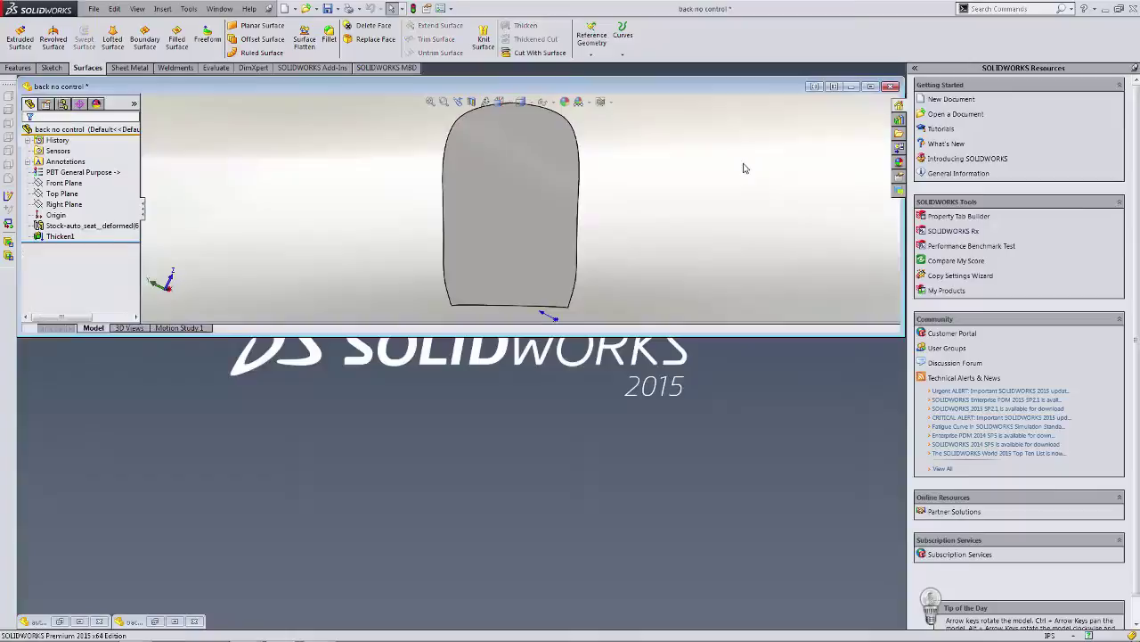
double_click(462, 87)
middle_drag(556, 264, 612, 280)
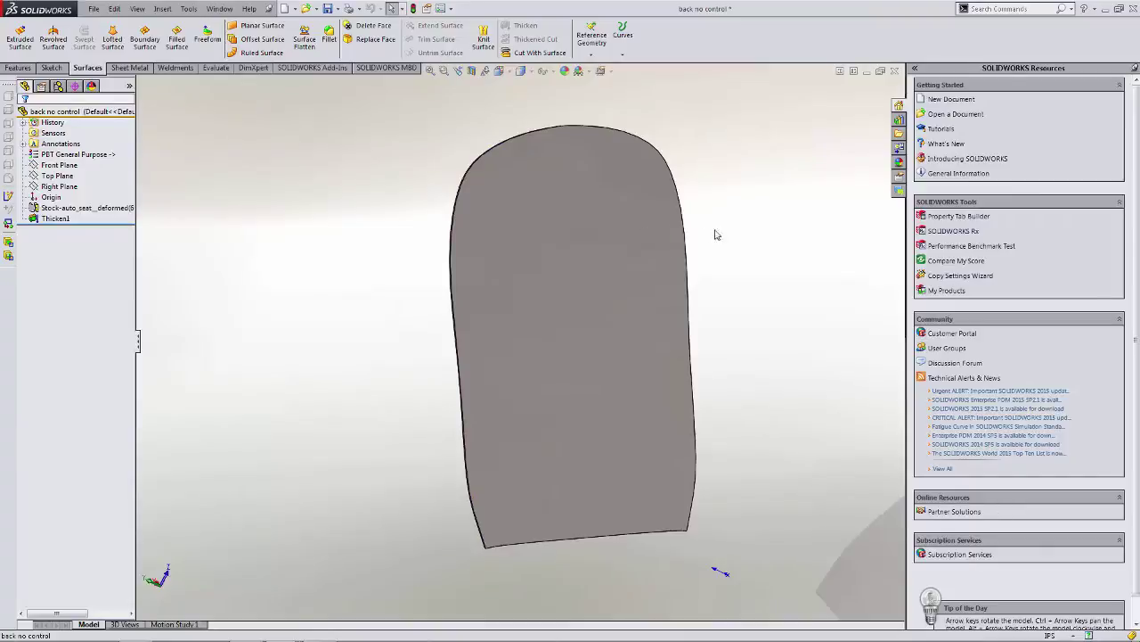
middle_drag(784, 246, 749, 248)
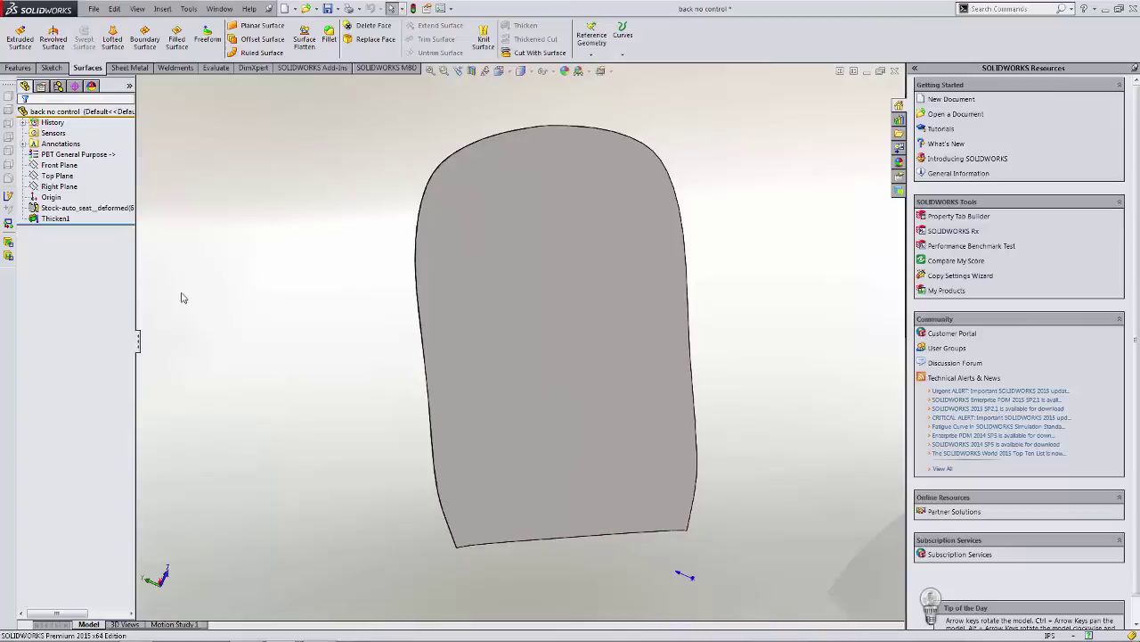
Step: Run Tools > Compare > Geometry with reference 'back no control' and modified 'back with control'
click(188, 9)
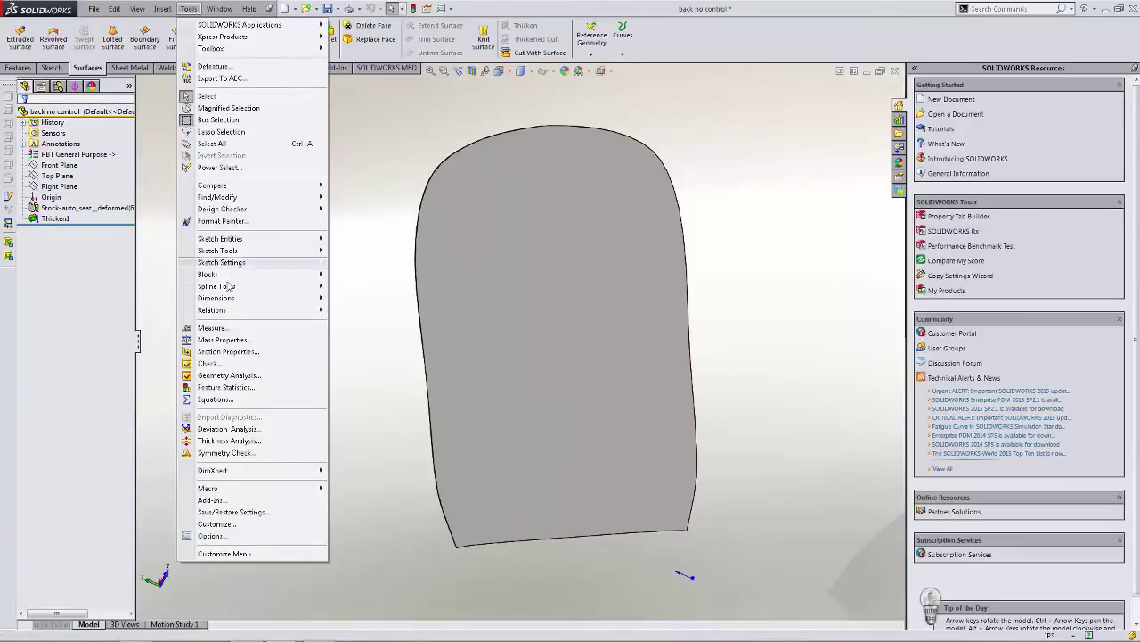
mouse_move(236, 189)
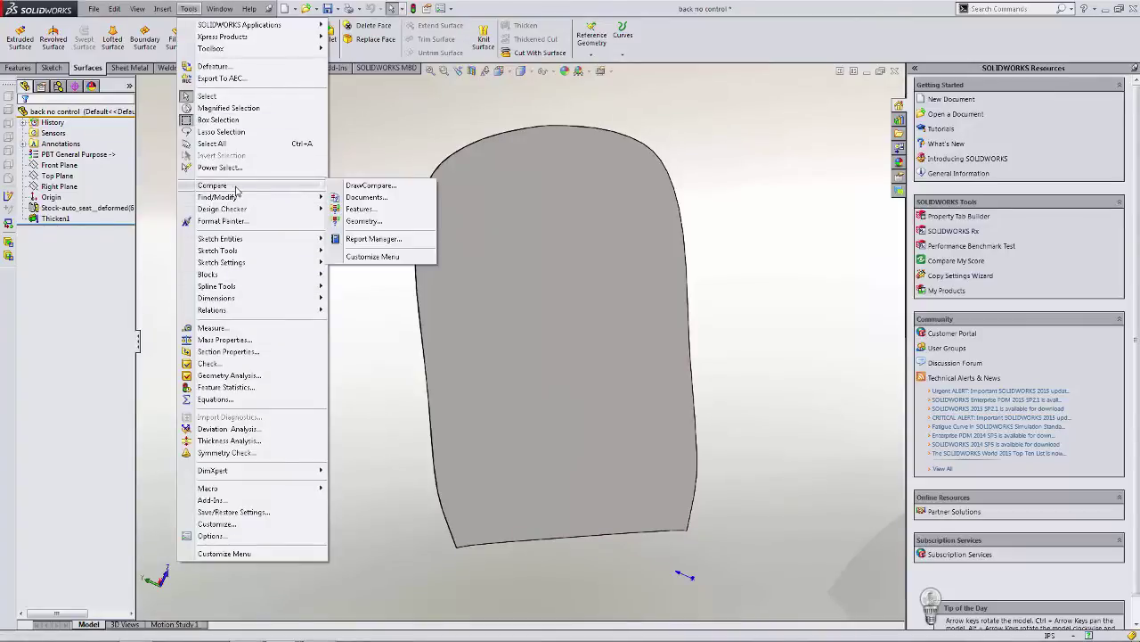
click(355, 225)
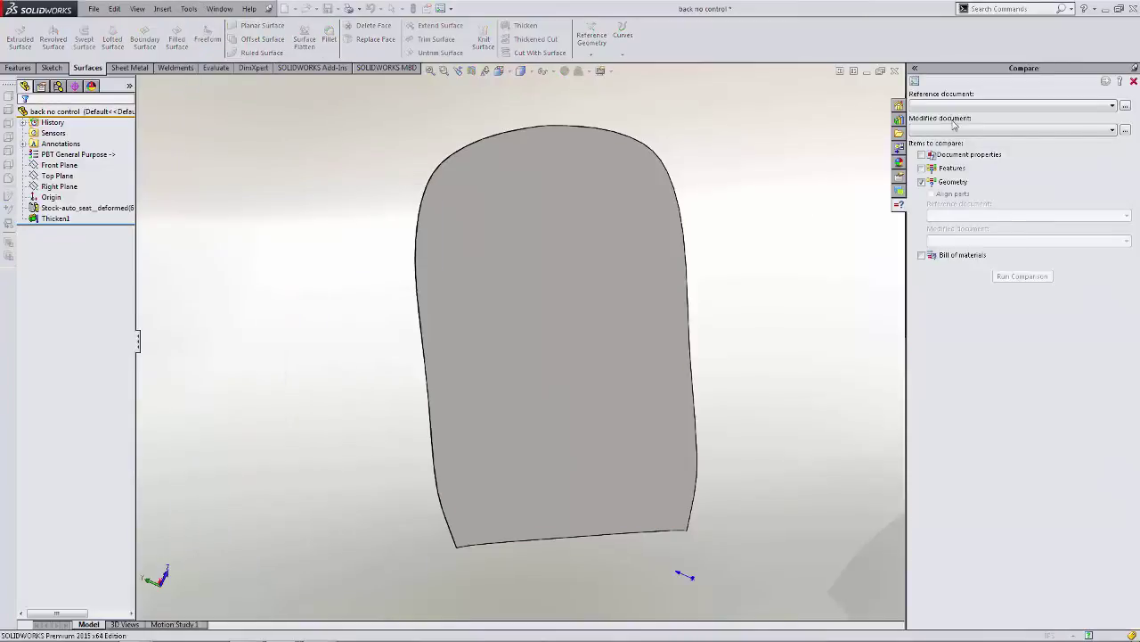
click(955, 107)
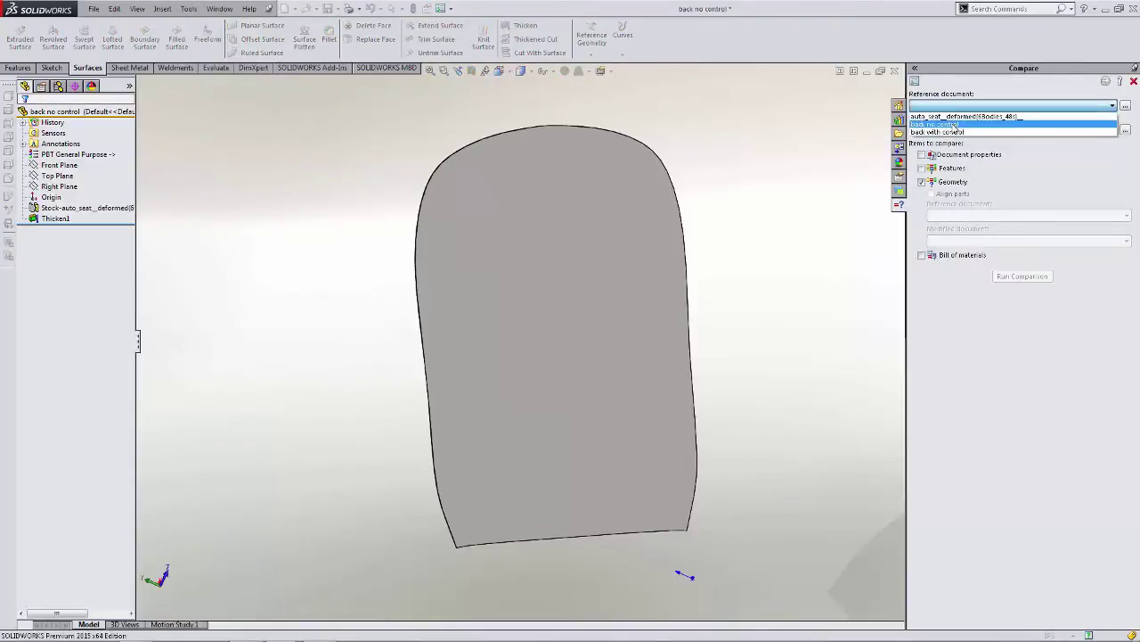
click(955, 125)
click(955, 131)
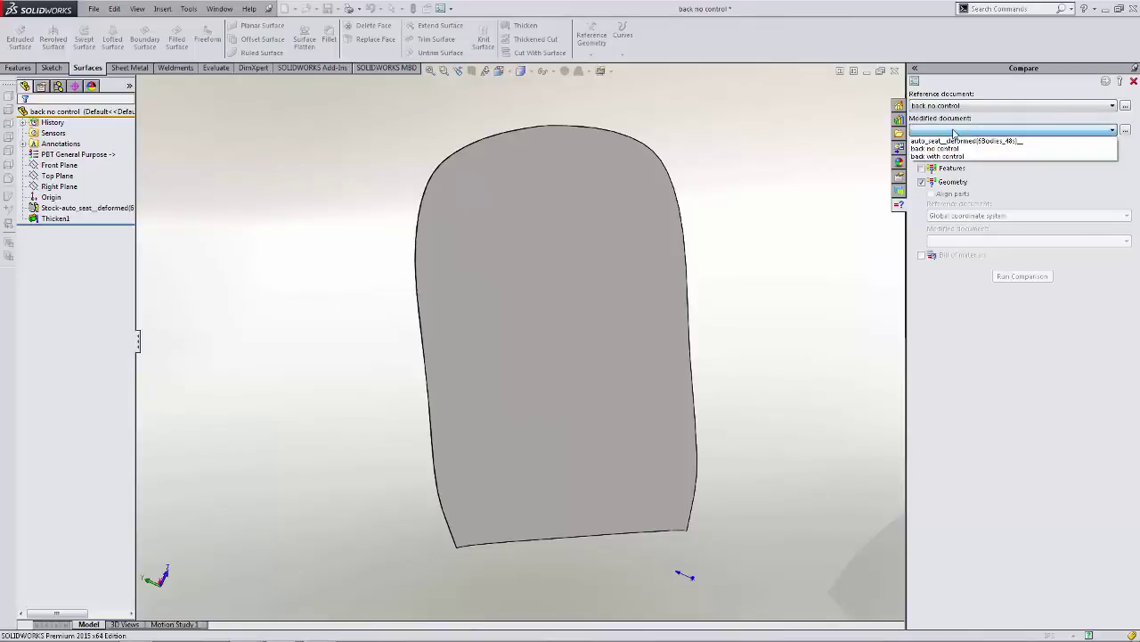
click(955, 157)
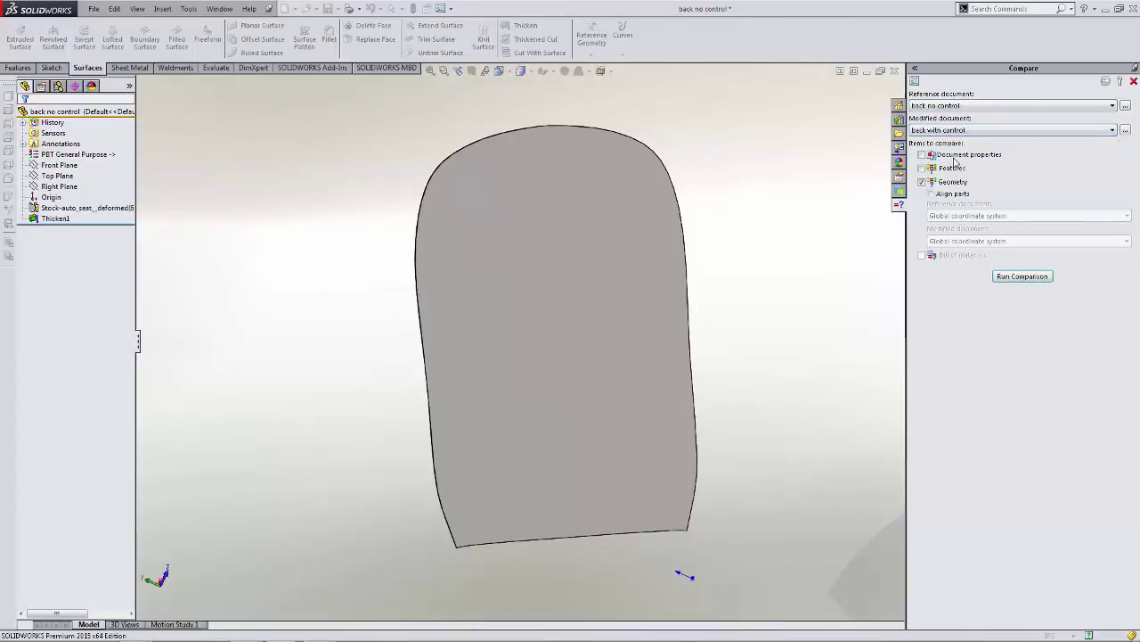
click(1017, 278)
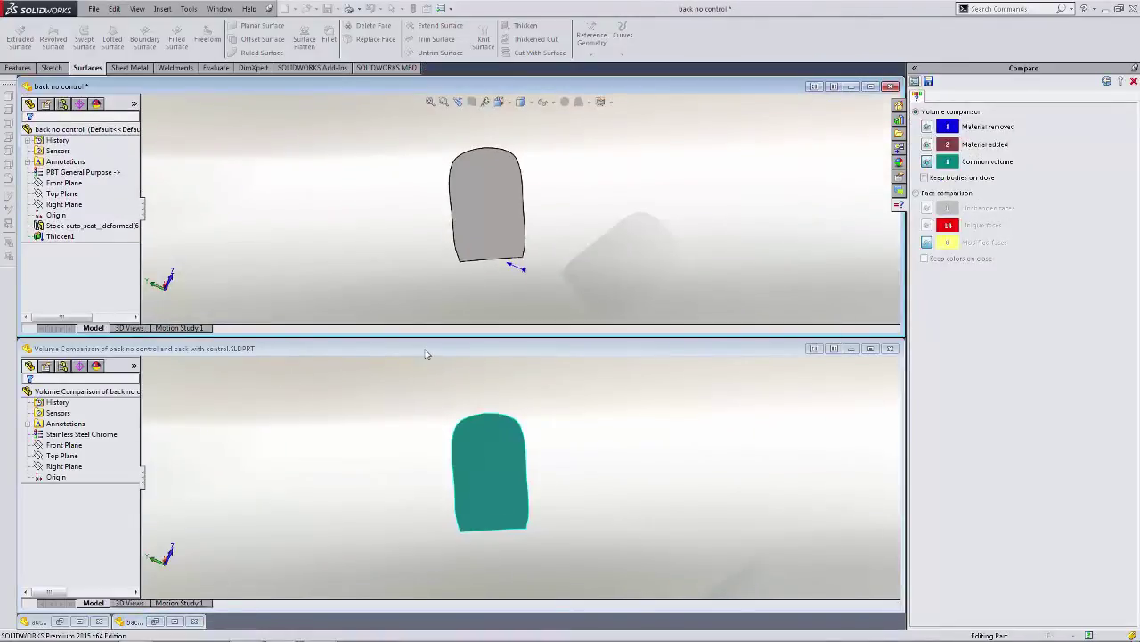
Step: Maximize the Volume Comparison window and show only the material-removed body
click(426, 352)
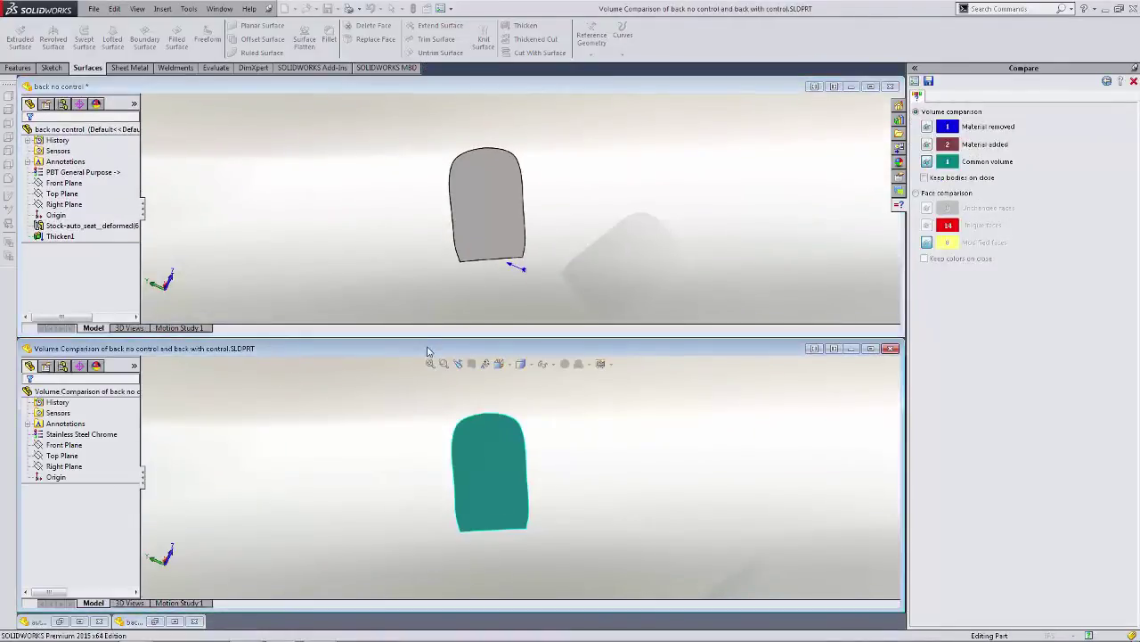
double_click(427, 350)
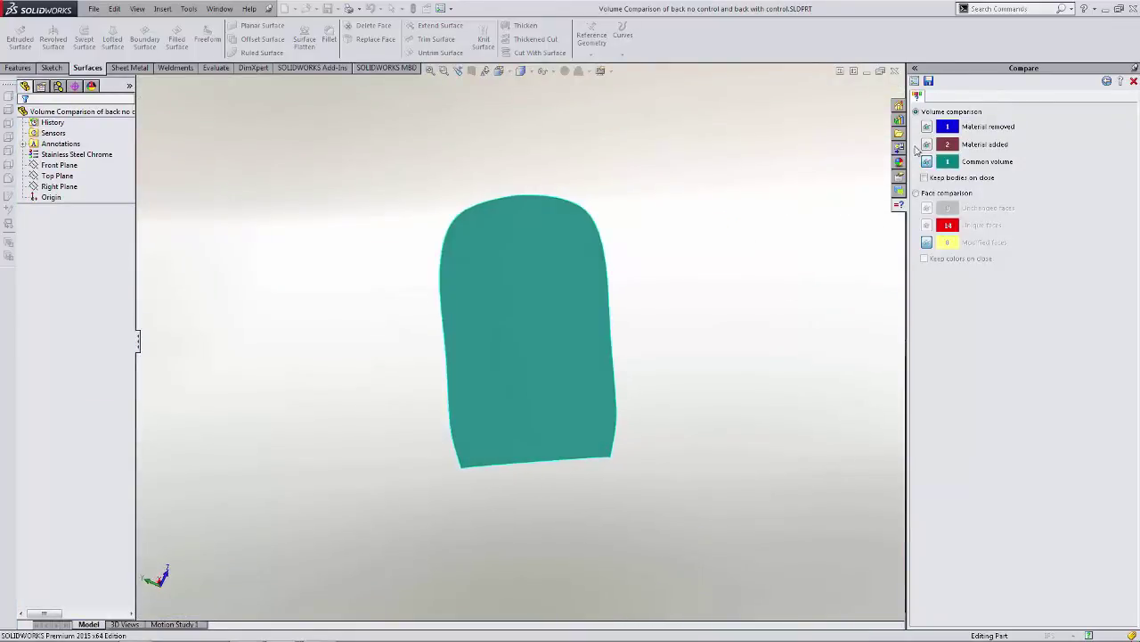
click(925, 161)
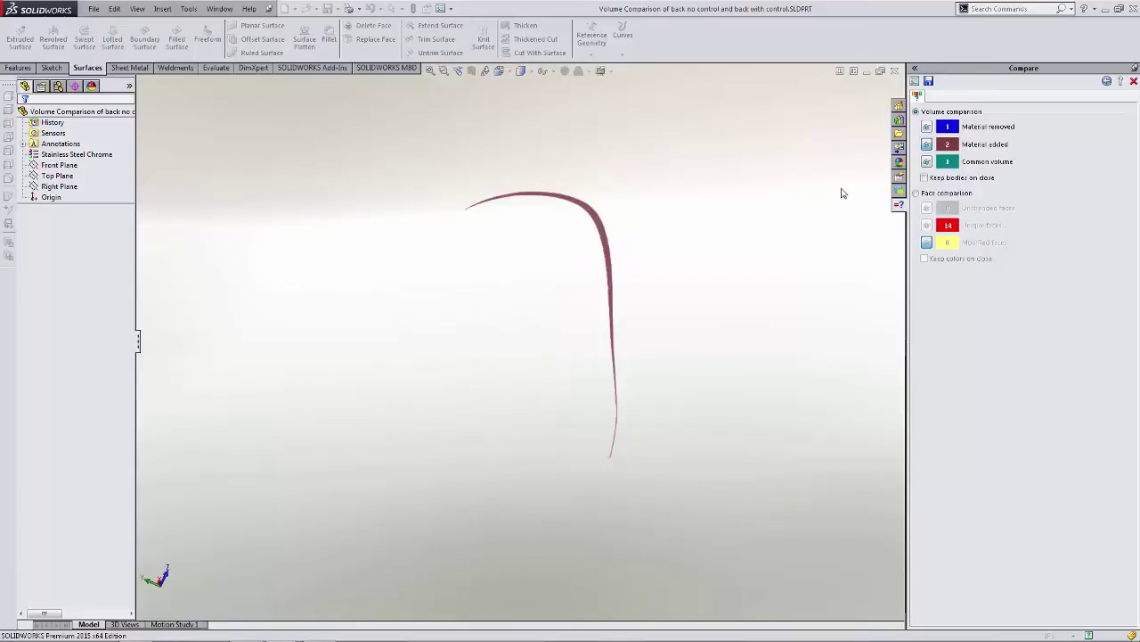
click(927, 126)
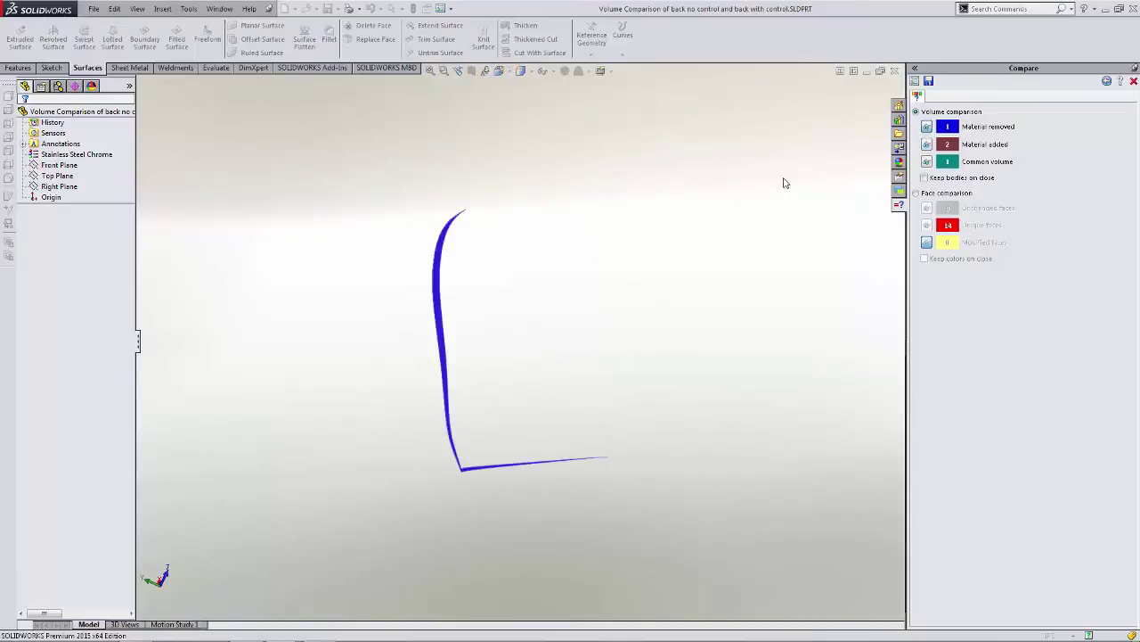
middle_drag(754, 193, 712, 223)
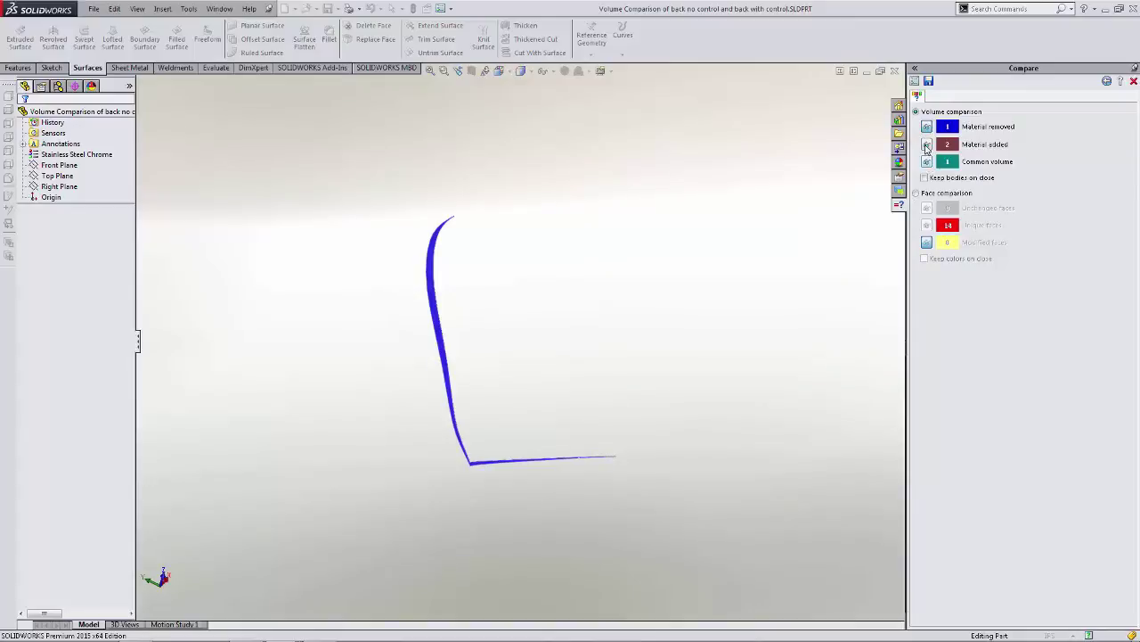
Step: Inspect the added-material sliver, then return to showing only the thin removed strip
click(927, 145)
click(927, 162)
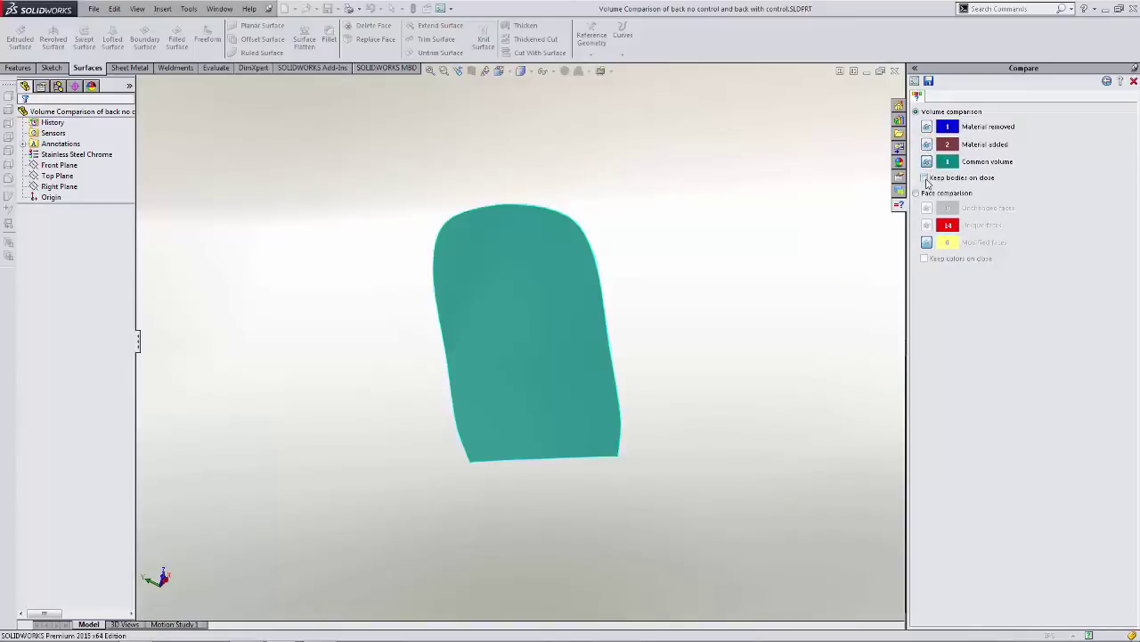
click(927, 144)
middle_drag(661, 275, 685, 262)
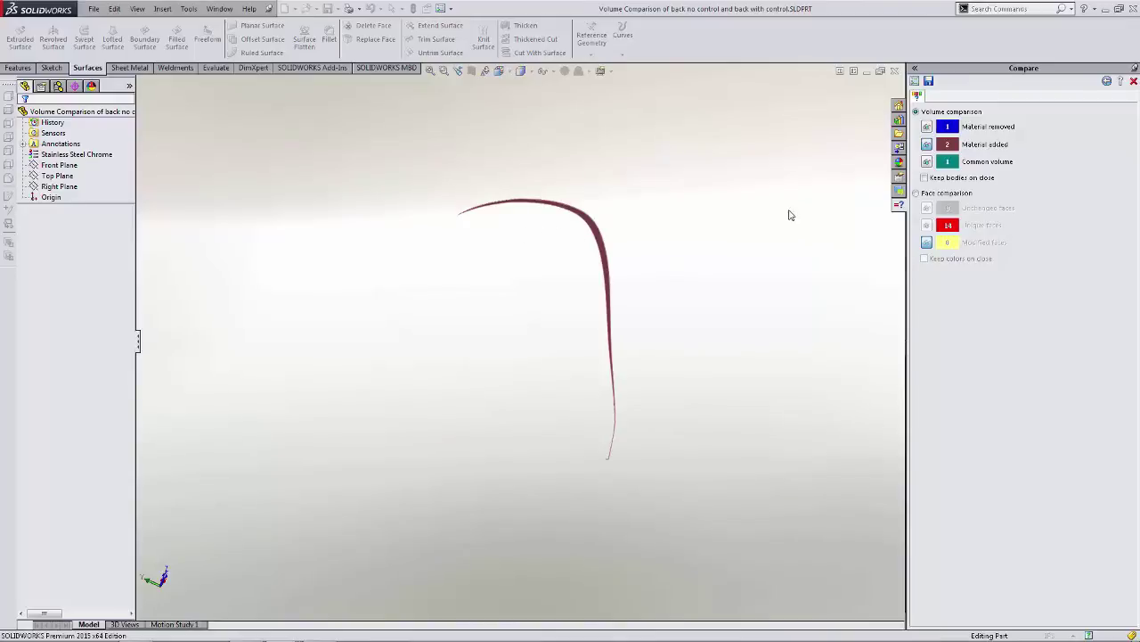
click(927, 126)
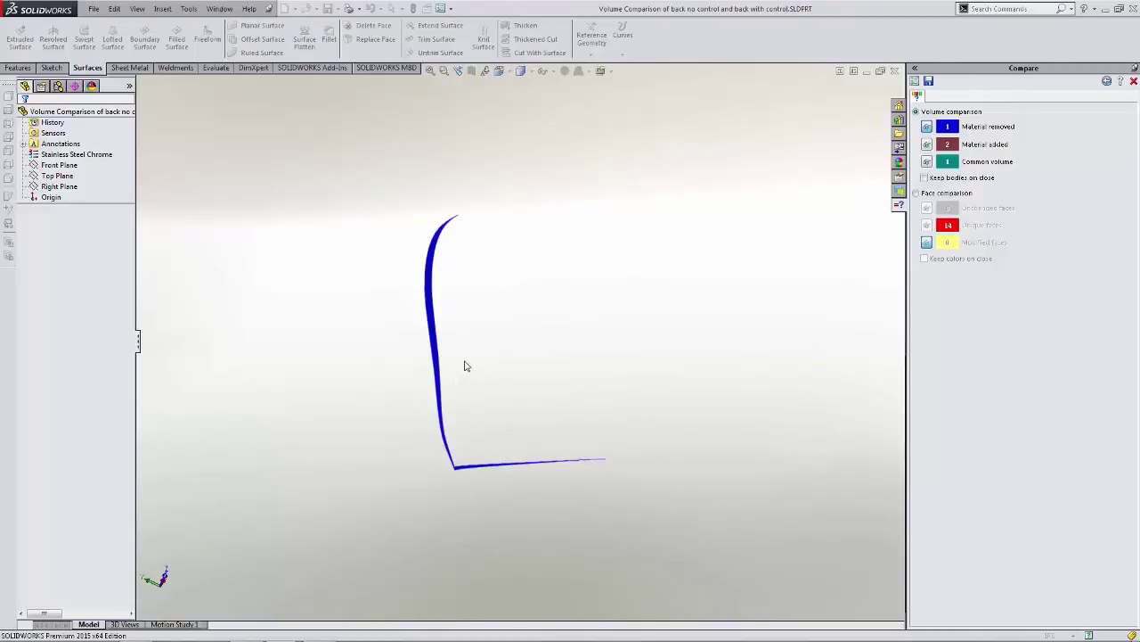
middle_drag(462, 307, 677, 249)
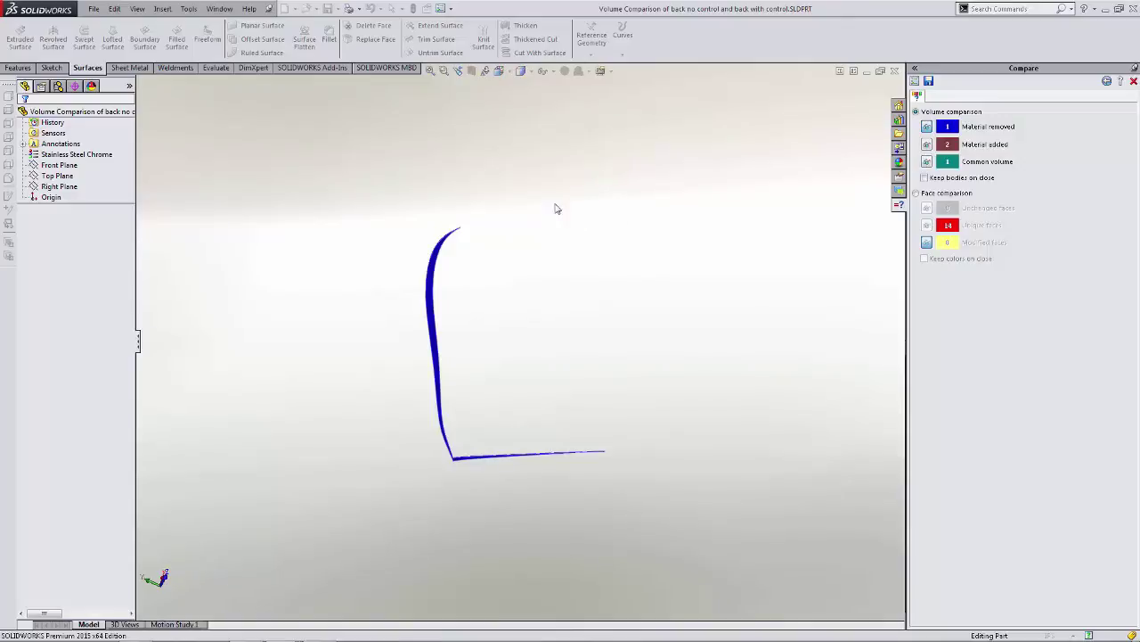
Step: Switch to auto_seat_deformed through the Window menu and close the Compare pane
click(219, 9)
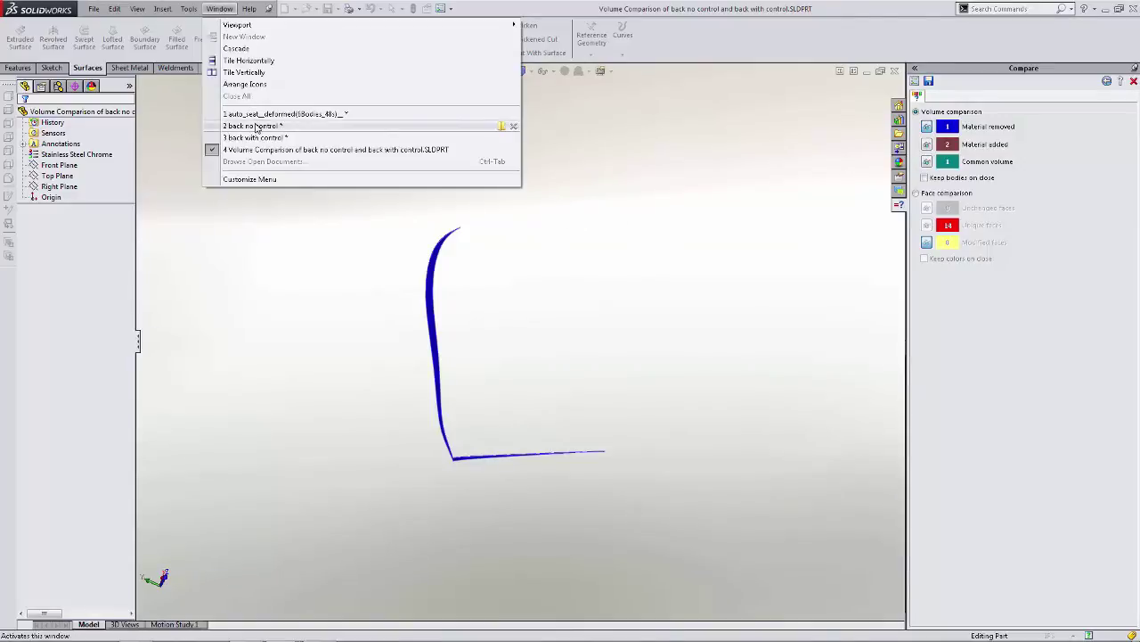
click(258, 114)
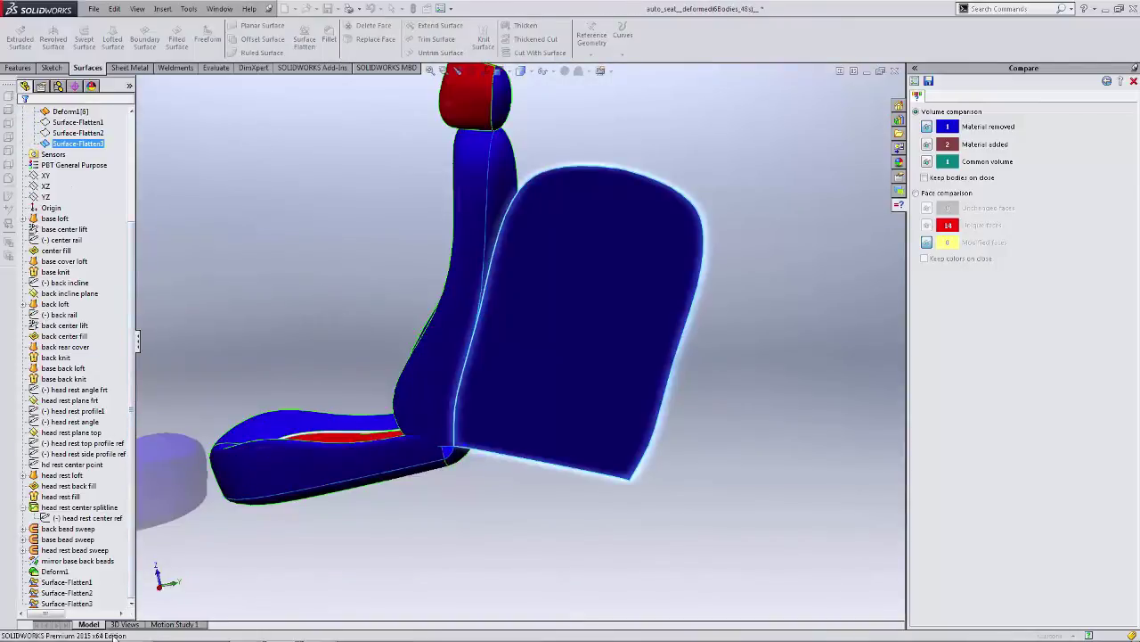
right_click(85, 605)
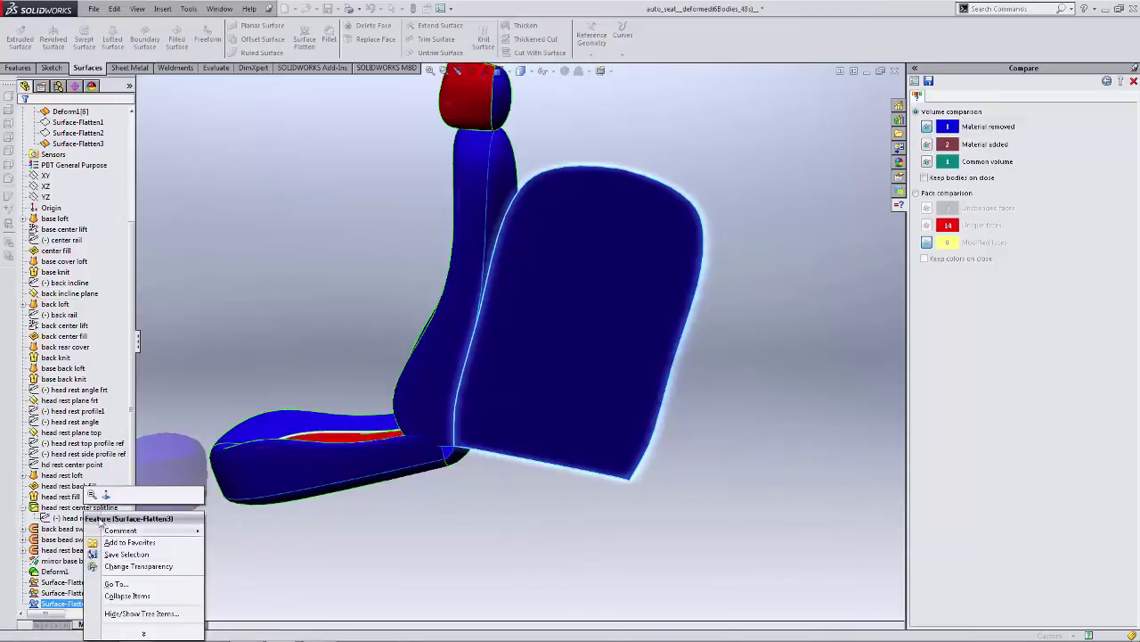
click(343, 564)
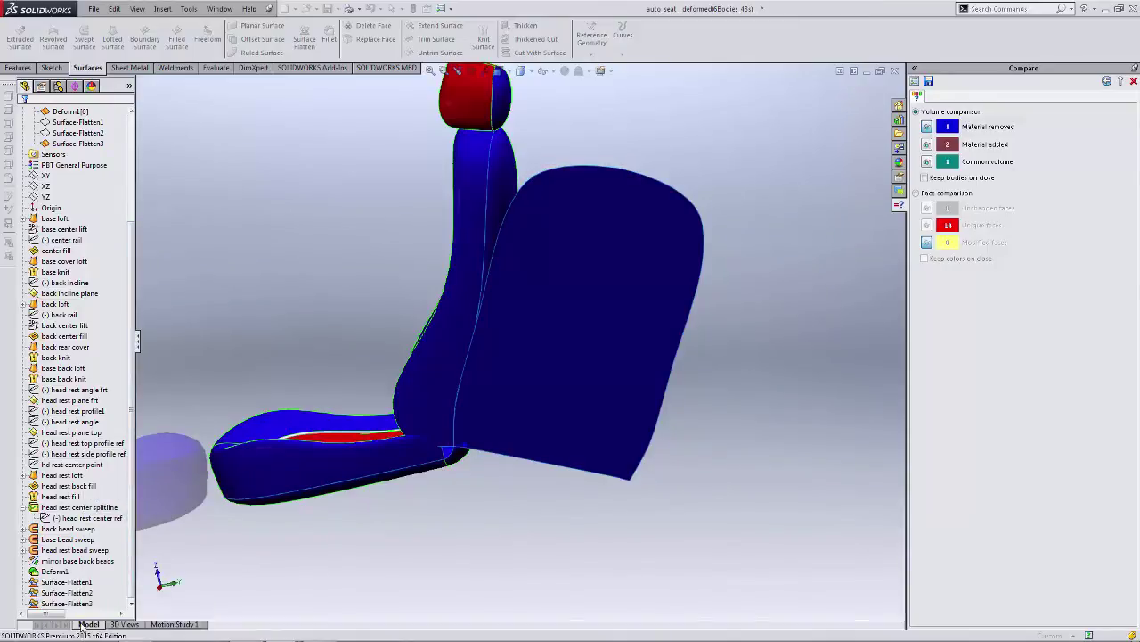
right_click(80, 605)
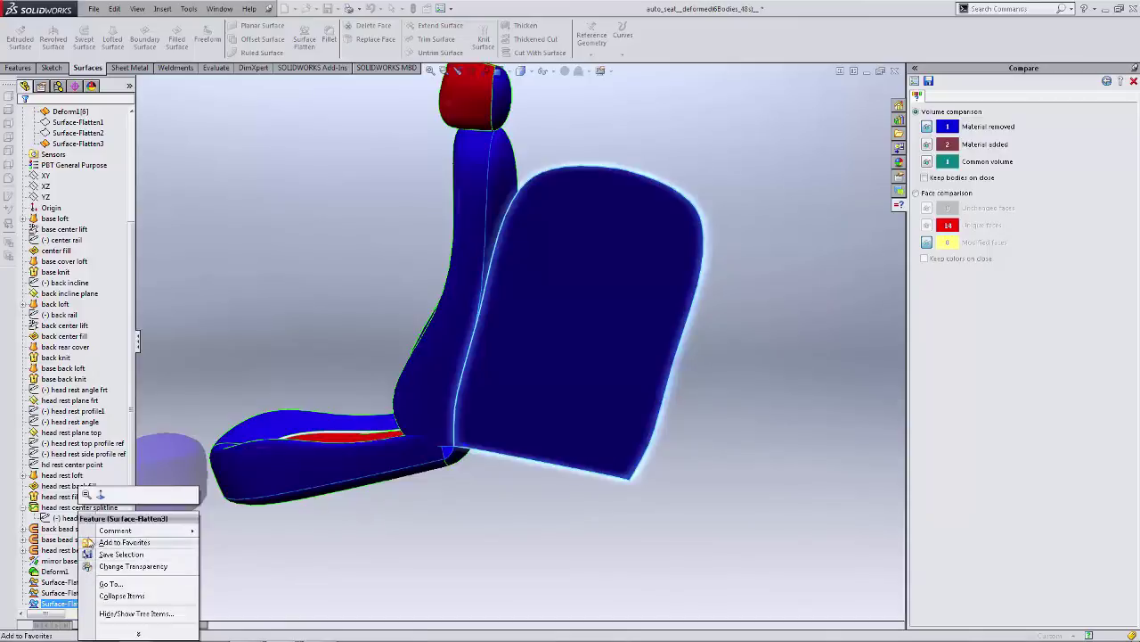
click(738, 213)
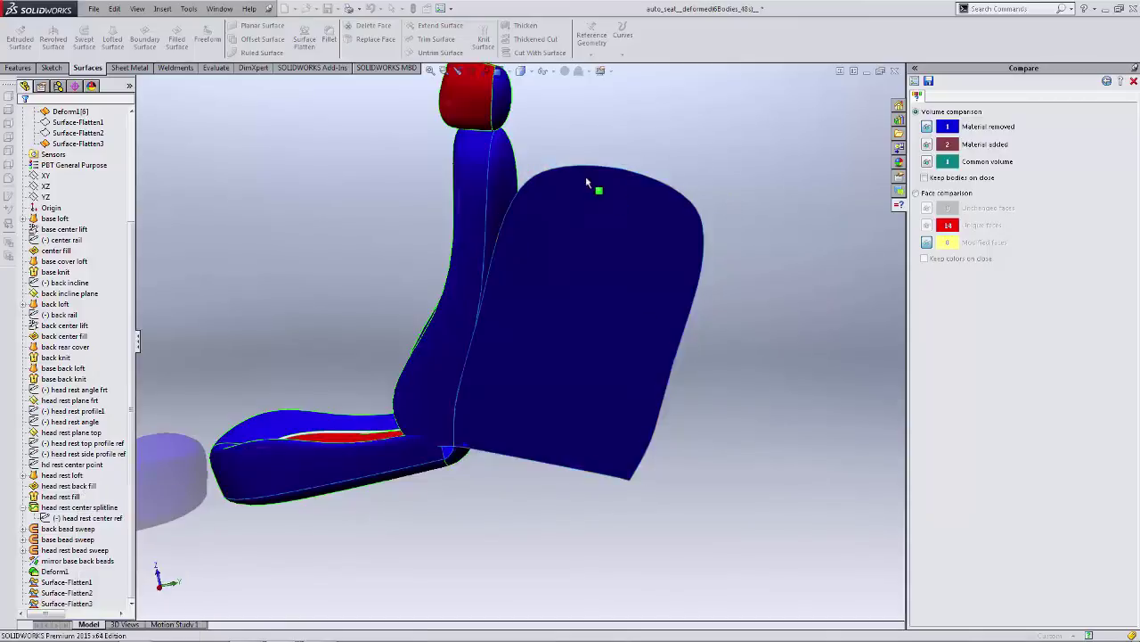
click(1134, 80)
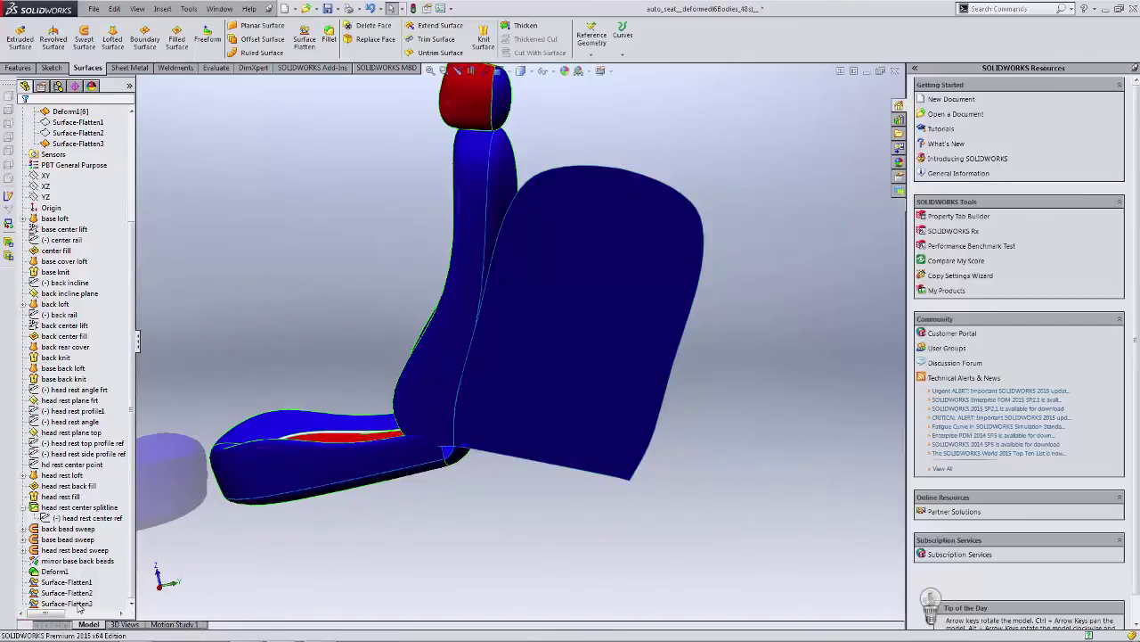
right_click(80, 603)
click(90, 395)
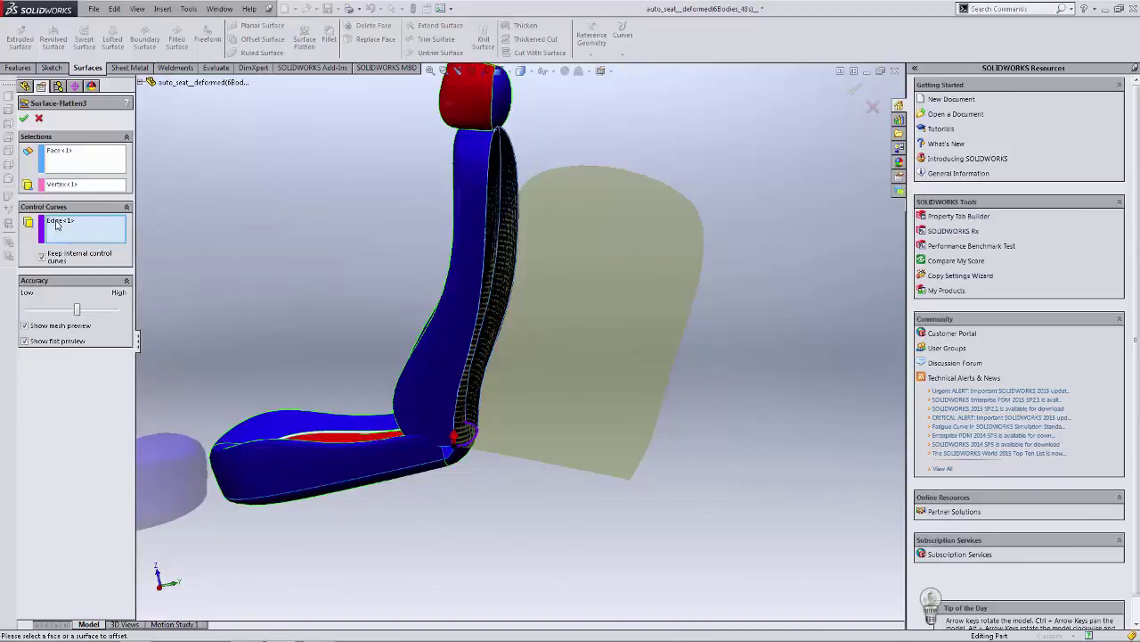
key(Left)
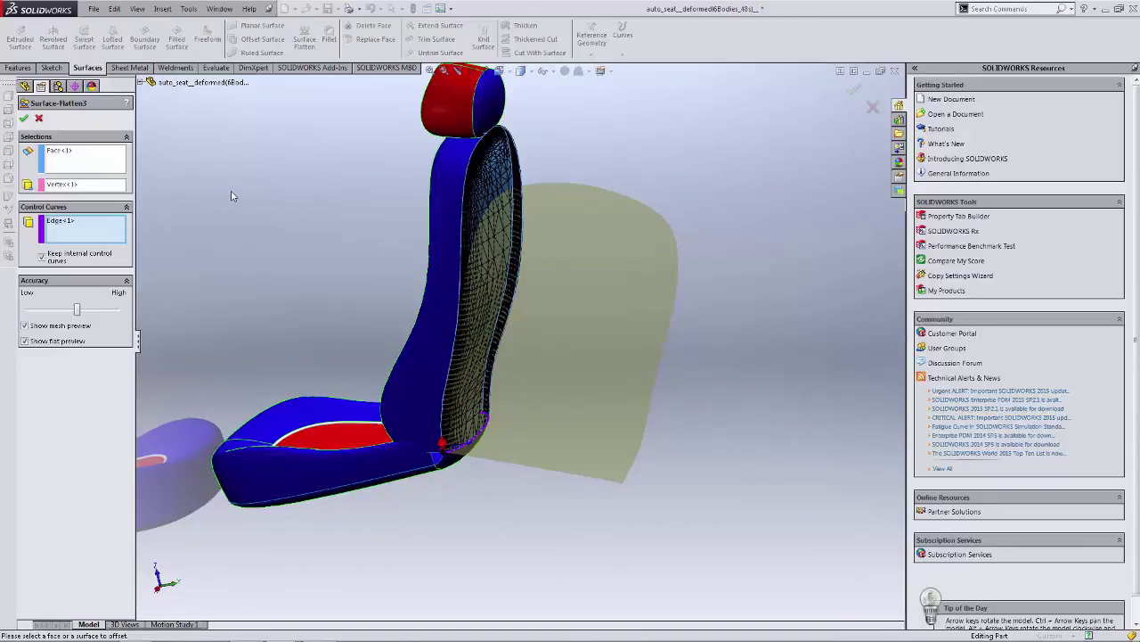
click(24, 117)
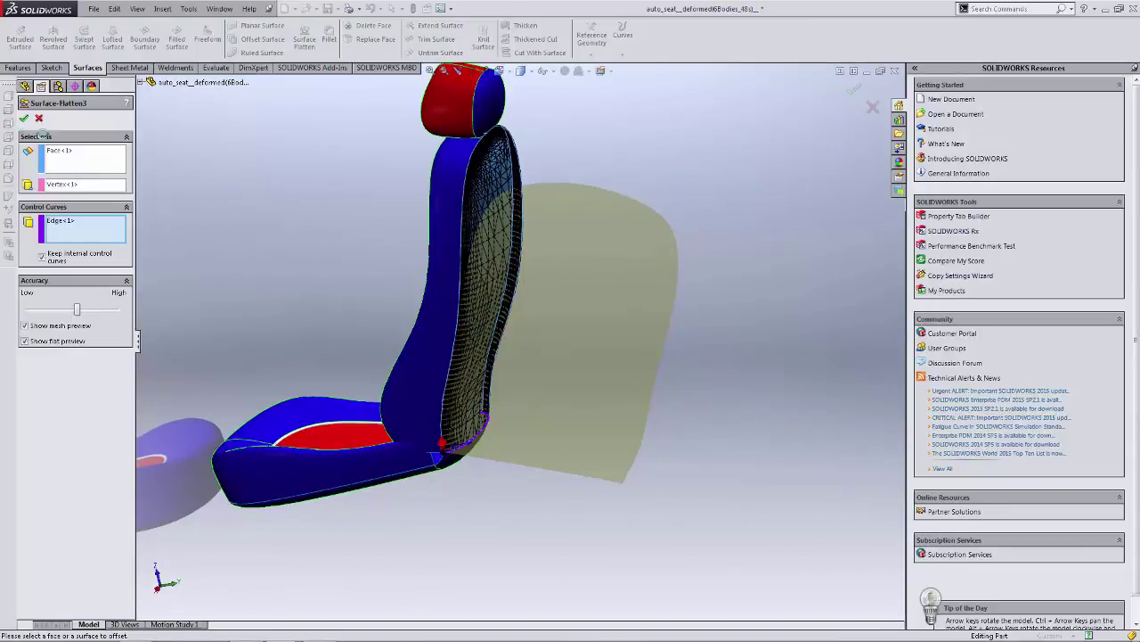